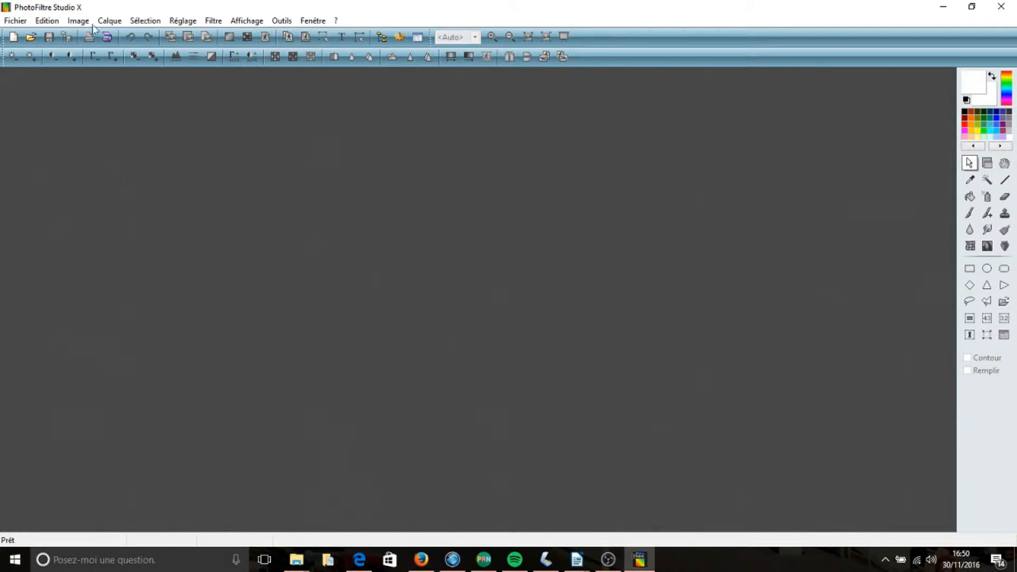
Create a new A4 landscape image at 200 pixels per inch and add the text "eau" in bold Sylfaen, size 300
left_click(12, 39)
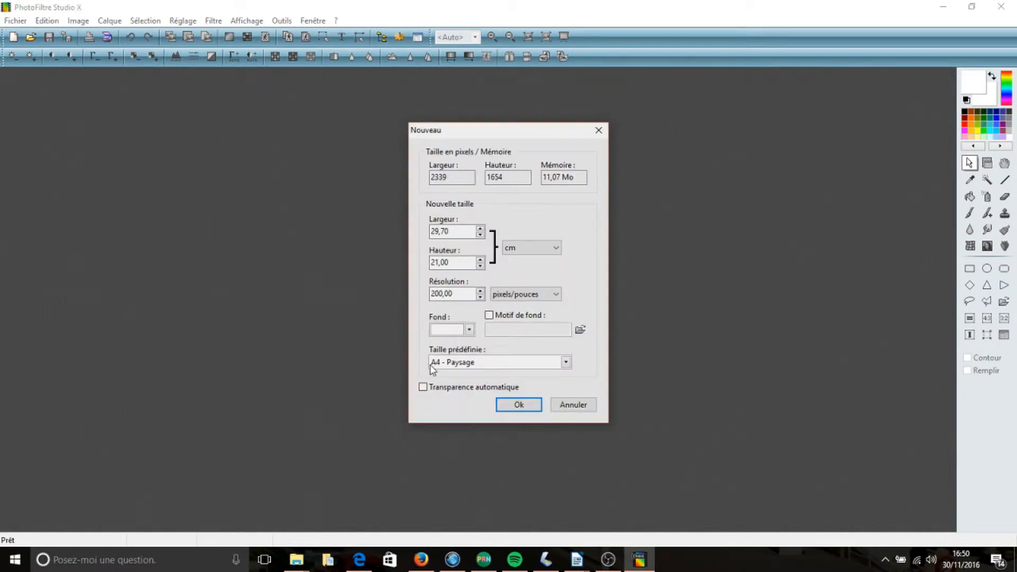
left_click(526, 405)
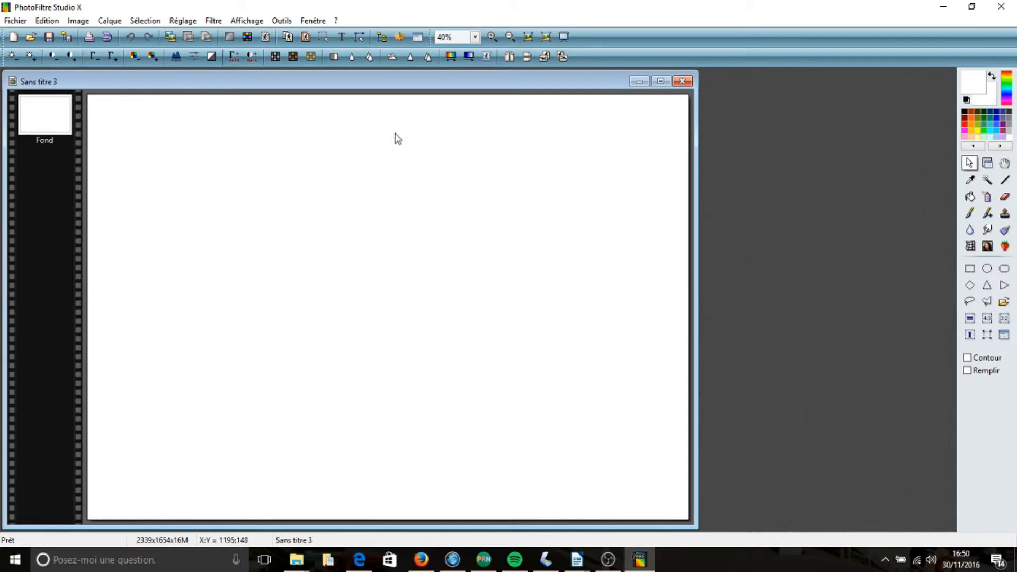
left_click(343, 37)
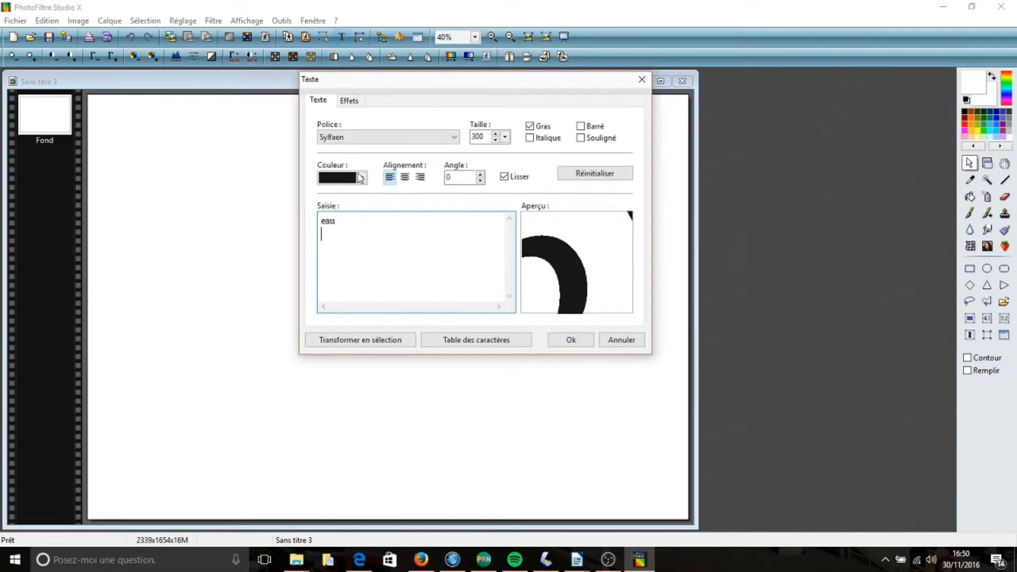
left_click_drag(338, 220, 302, 225)
type("ea")
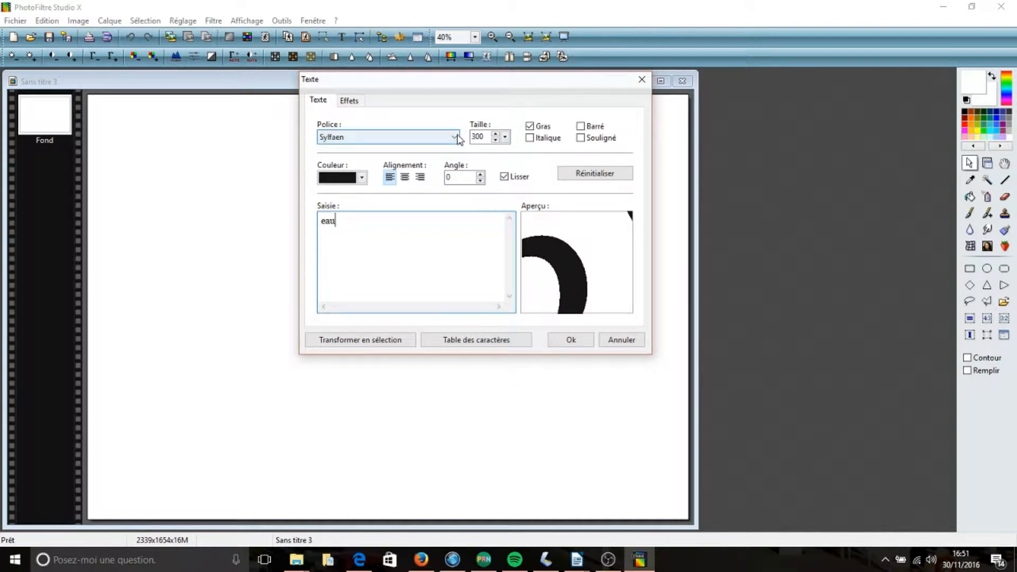
left_click(566, 342)
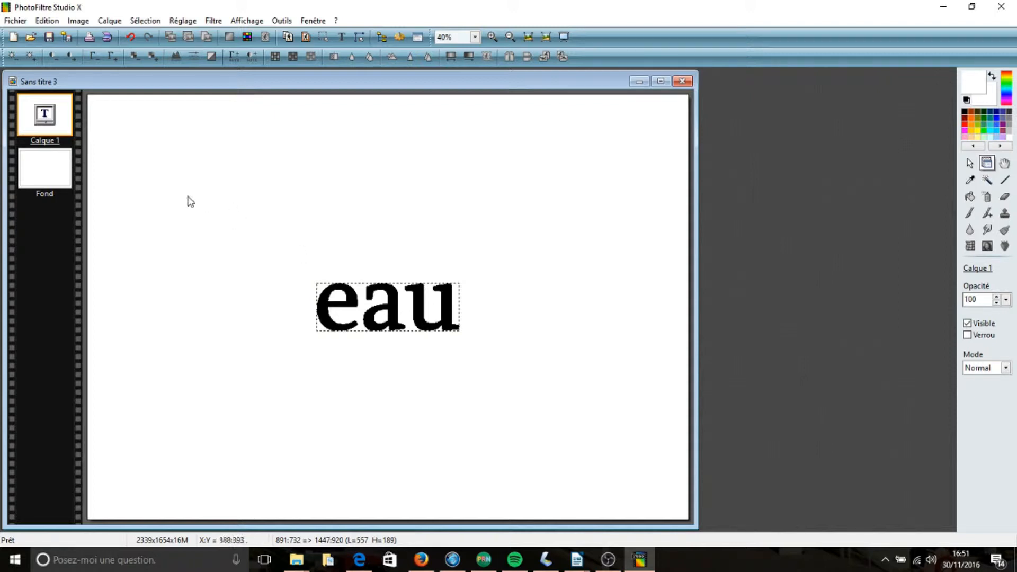
Change the font of the "eau" text layer to Times New Roman CE
double_click(58, 125)
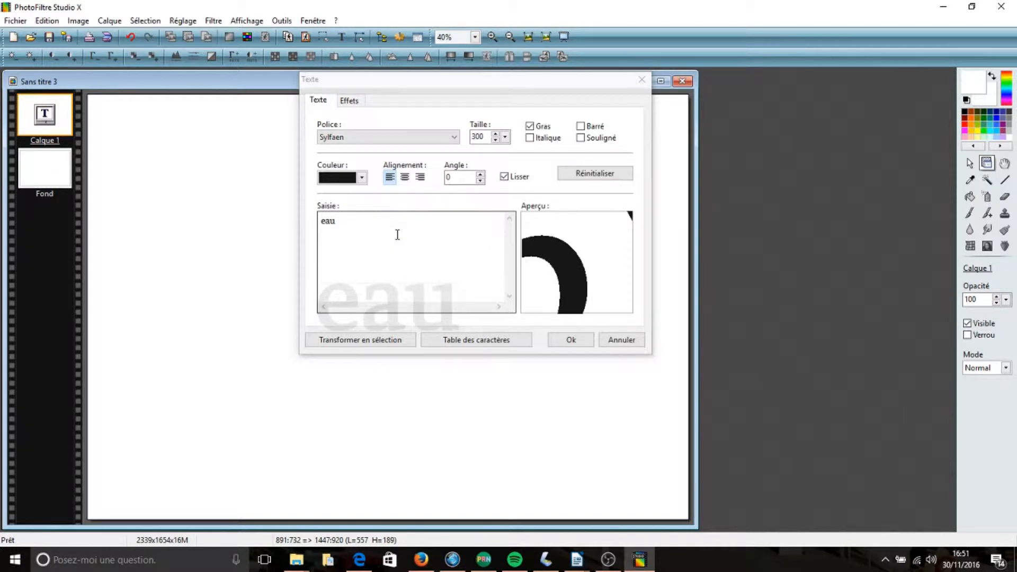
left_click(407, 139)
left_click(403, 151)
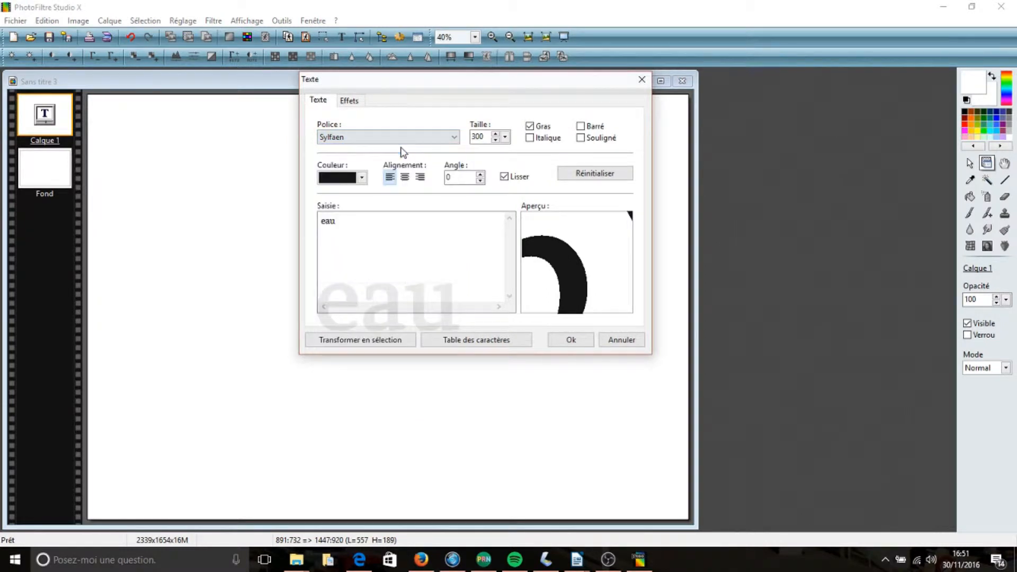
key("Down")
key("Down")
key("Down")
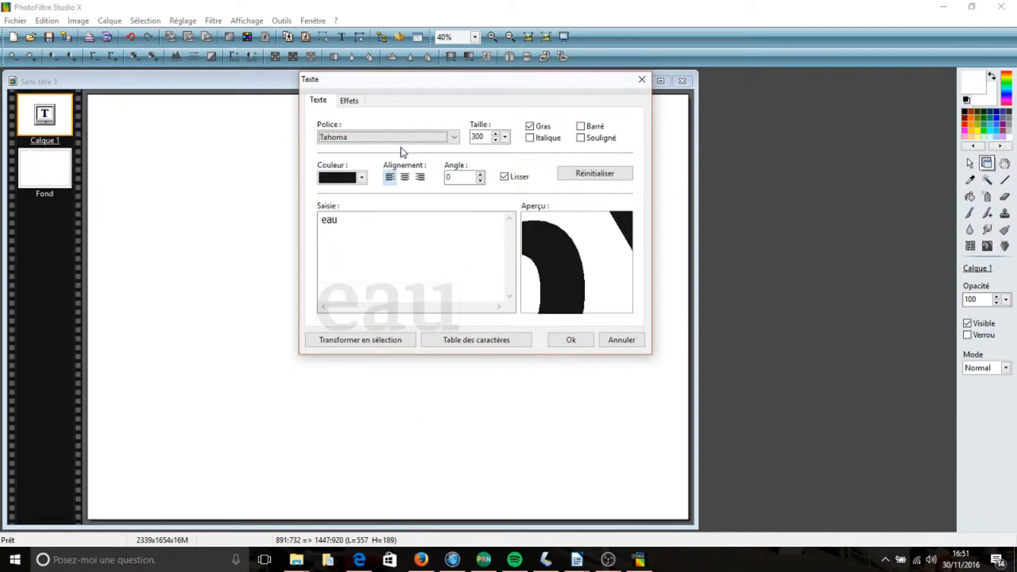
key("Down")
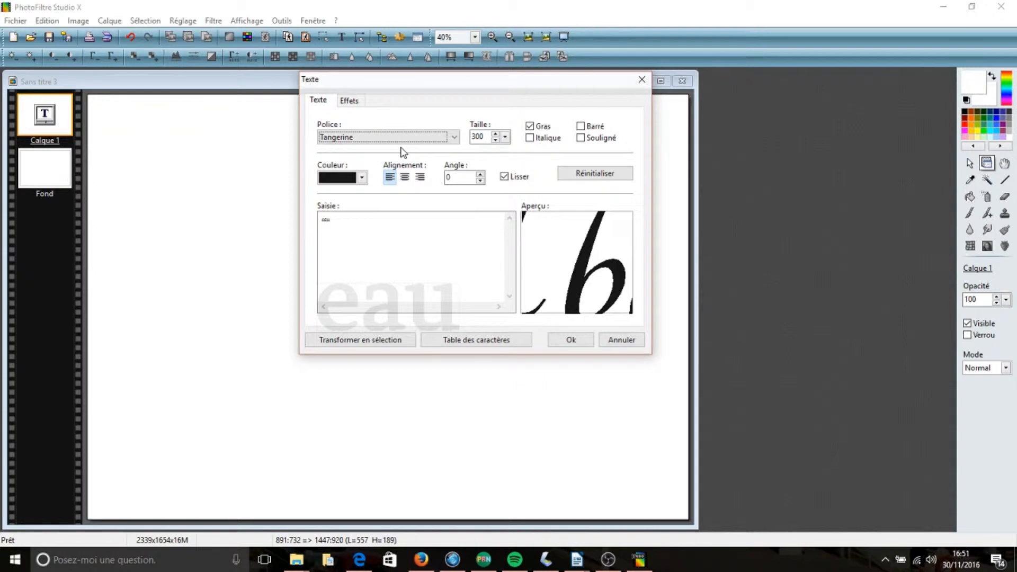
key("Down")
key("Down")
key("Down")
key("Down")
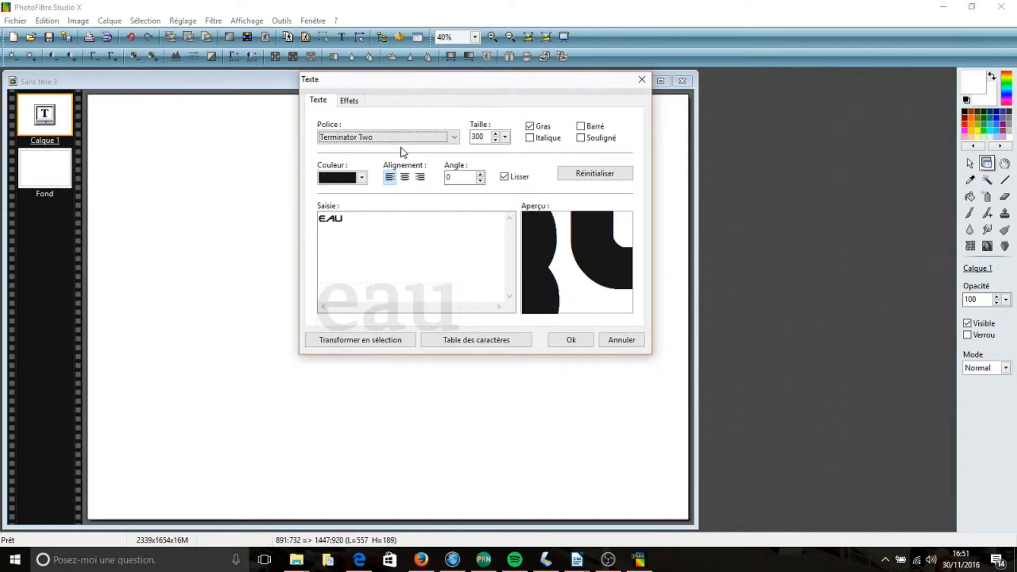
key("Down")
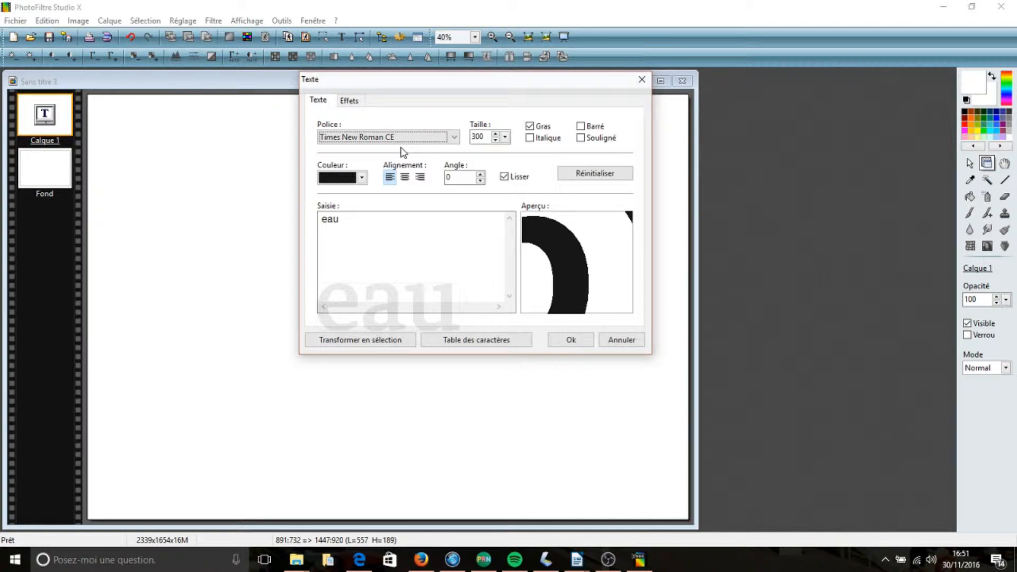
left_click(554, 339)
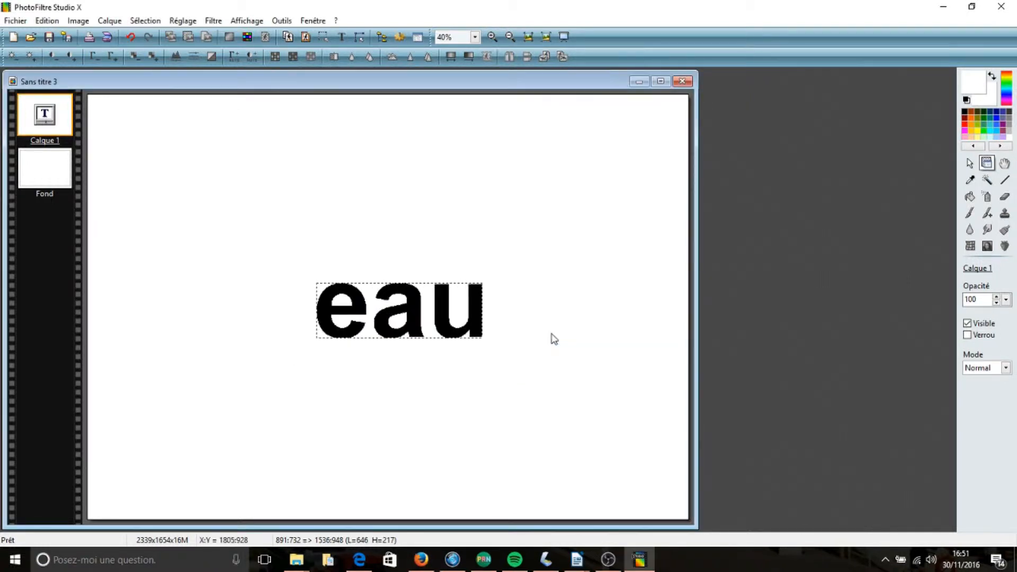
Recolour the "eau" text red
double_click(416, 296)
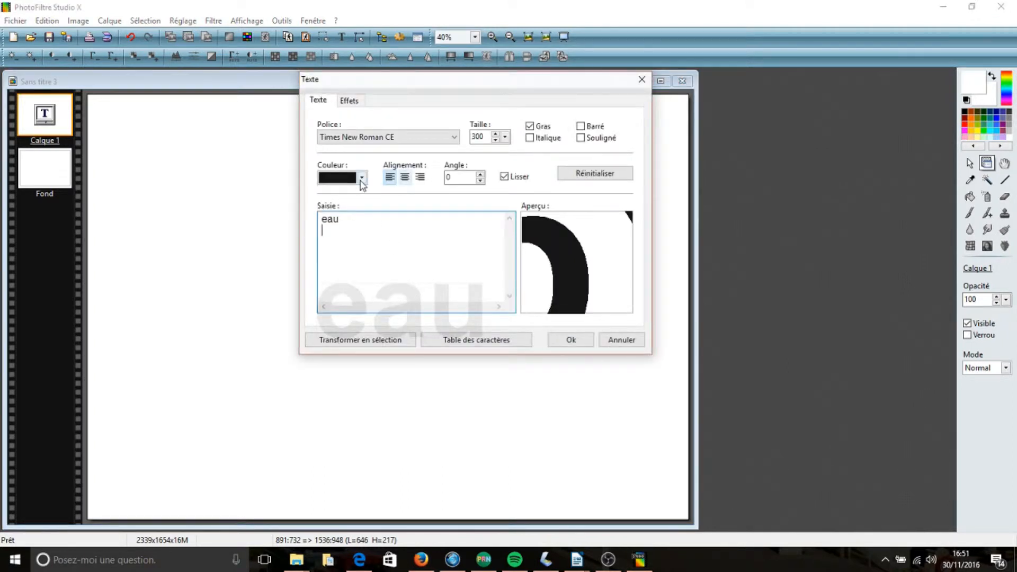
left_click(362, 180)
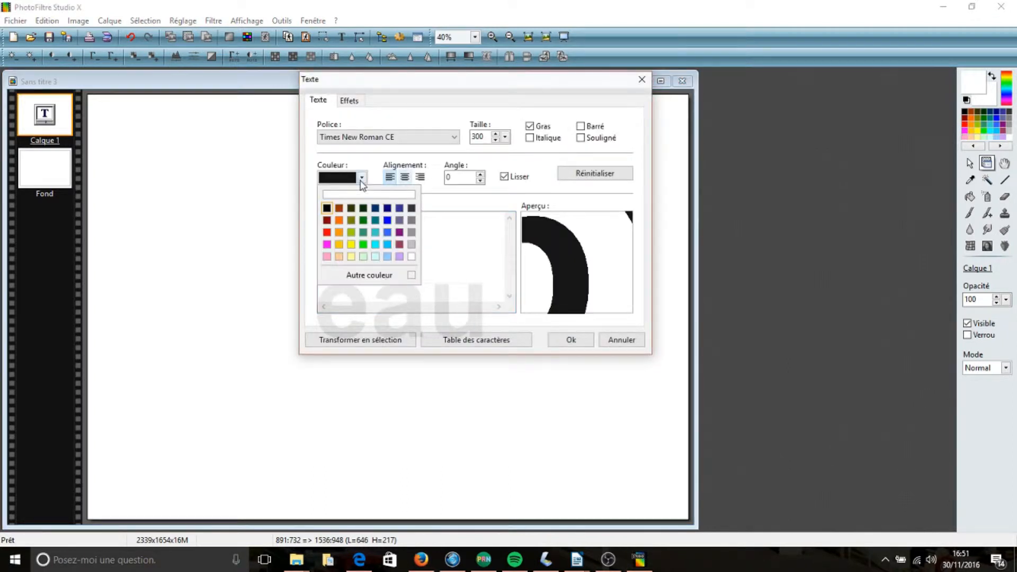
left_click(327, 233)
left_click(567, 341)
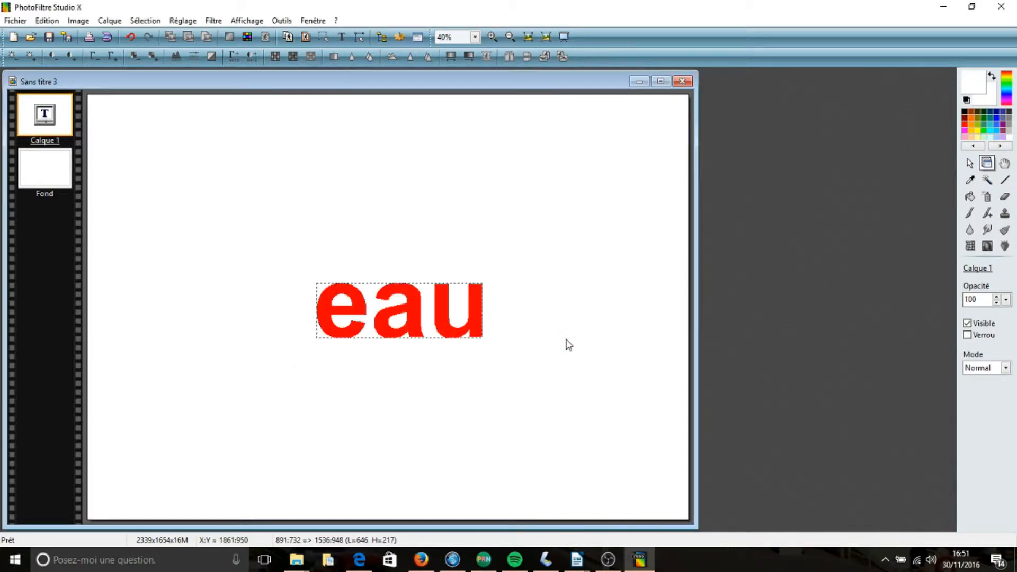
Add a drop shadow to the "eau" text with Delta X and Delta Y set to 8
double_click(440, 314)
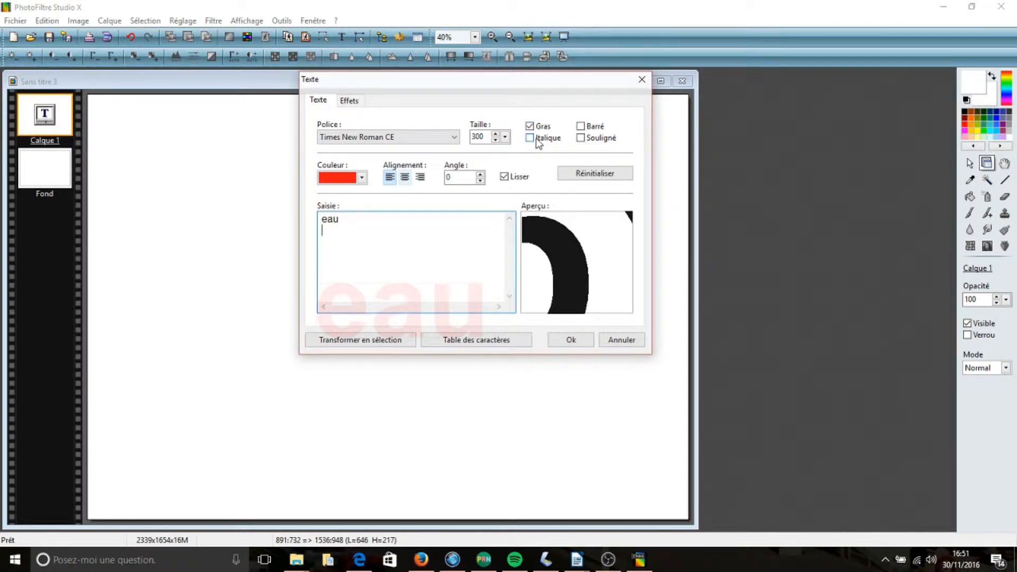
left_click(354, 101)
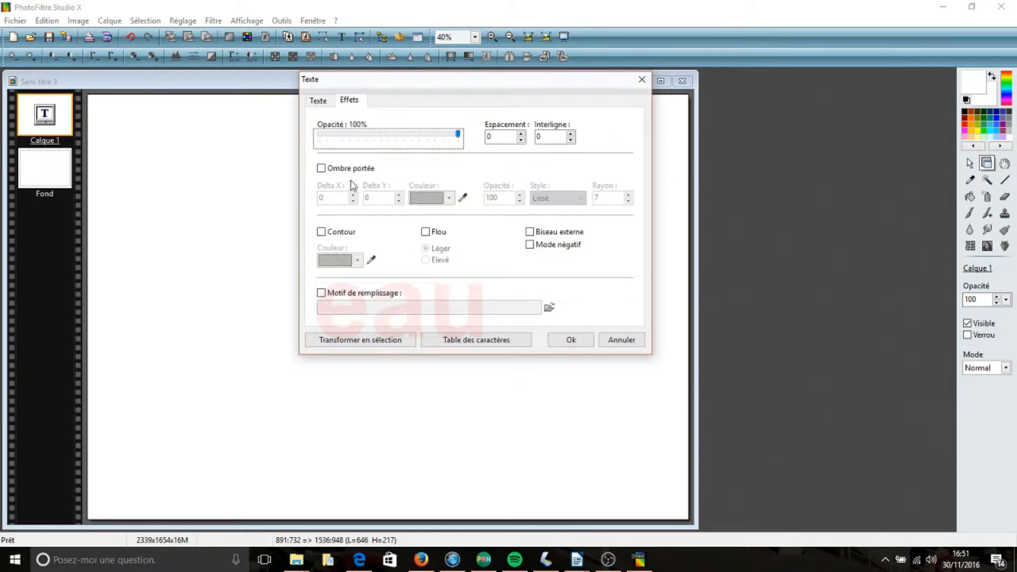
left_click(321, 168)
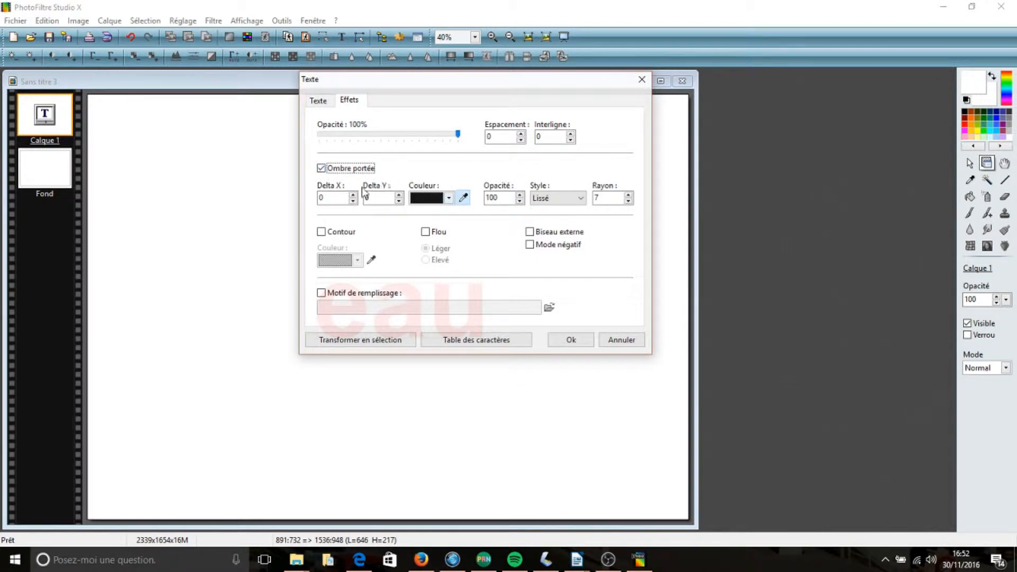
left_click(353, 195)
left_click(353, 195)
left_click(571, 341)
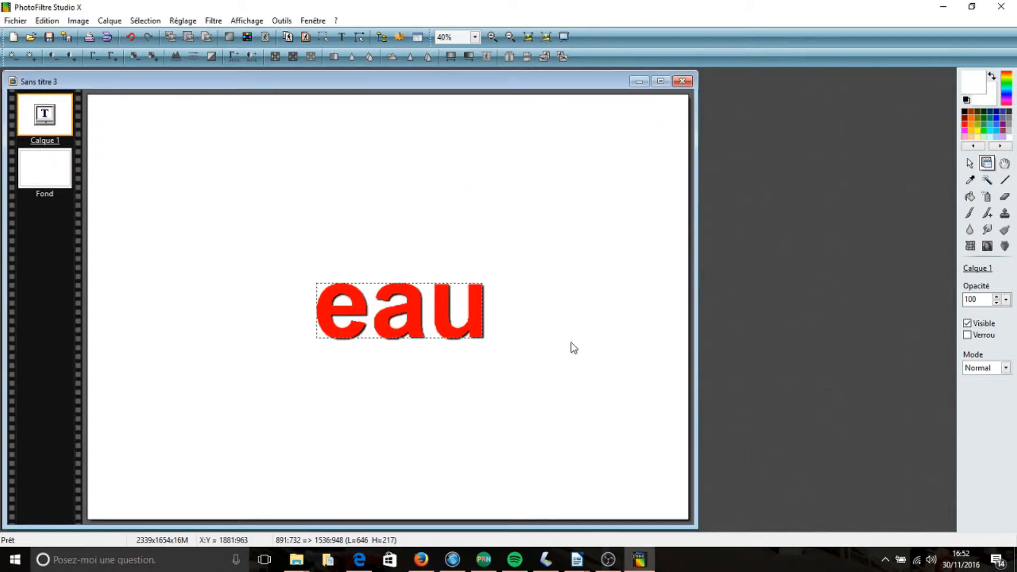
Increase the text's drop shadow offset to 20 for both Delta X and Delta Y
double_click(464, 331)
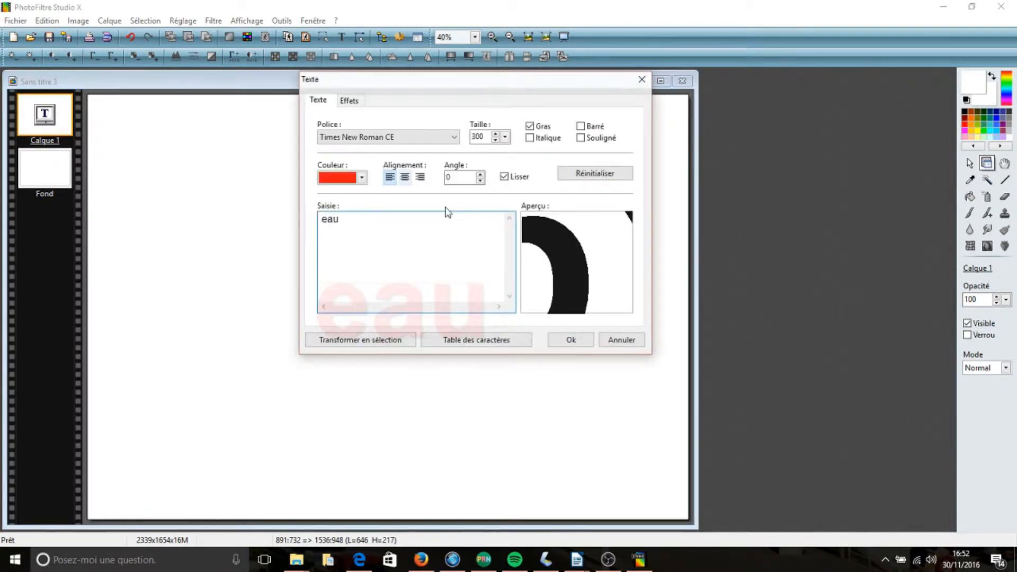
left_click(350, 101)
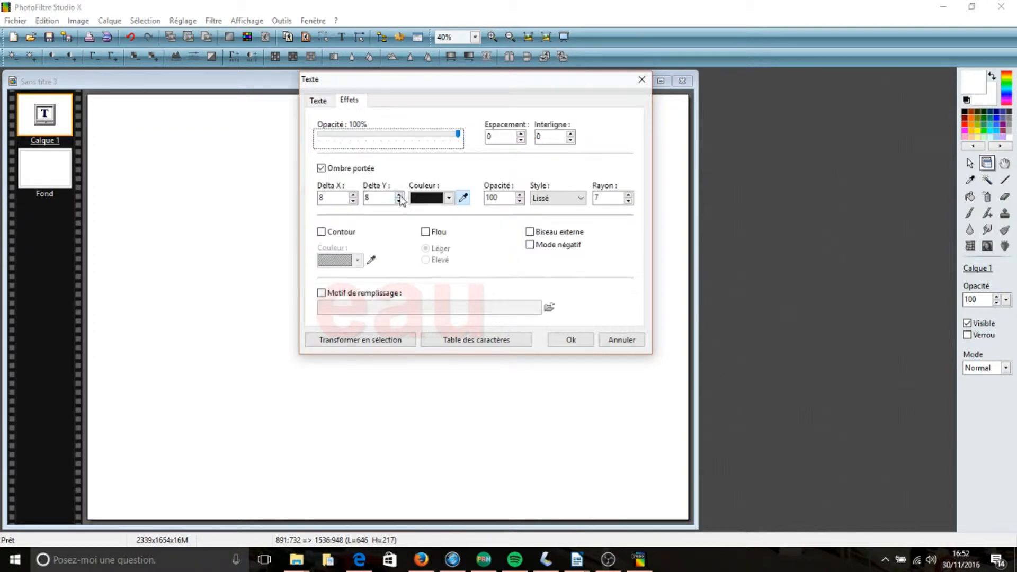
left_click(353, 195)
left_click(353, 195)
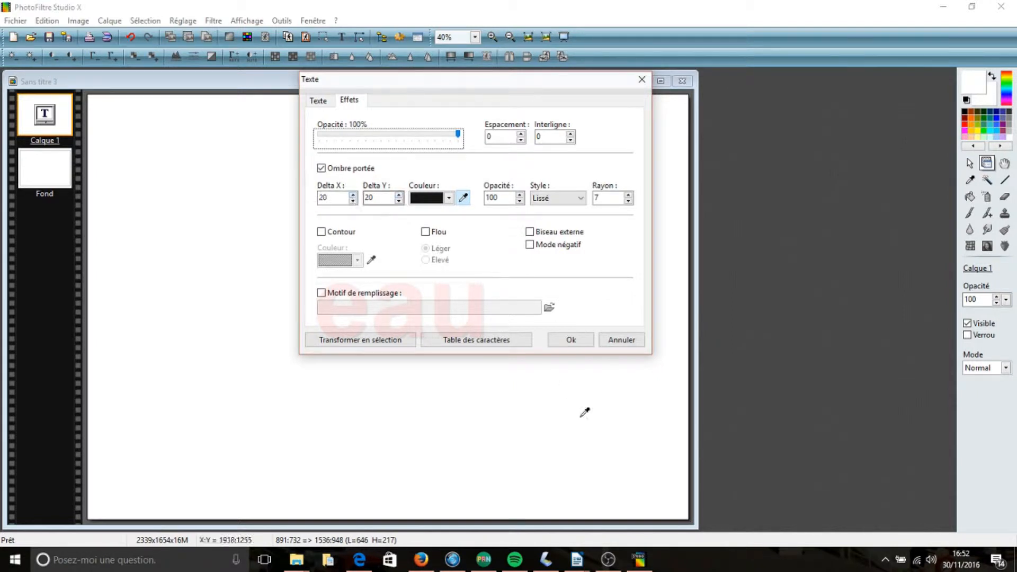
left_click(574, 340)
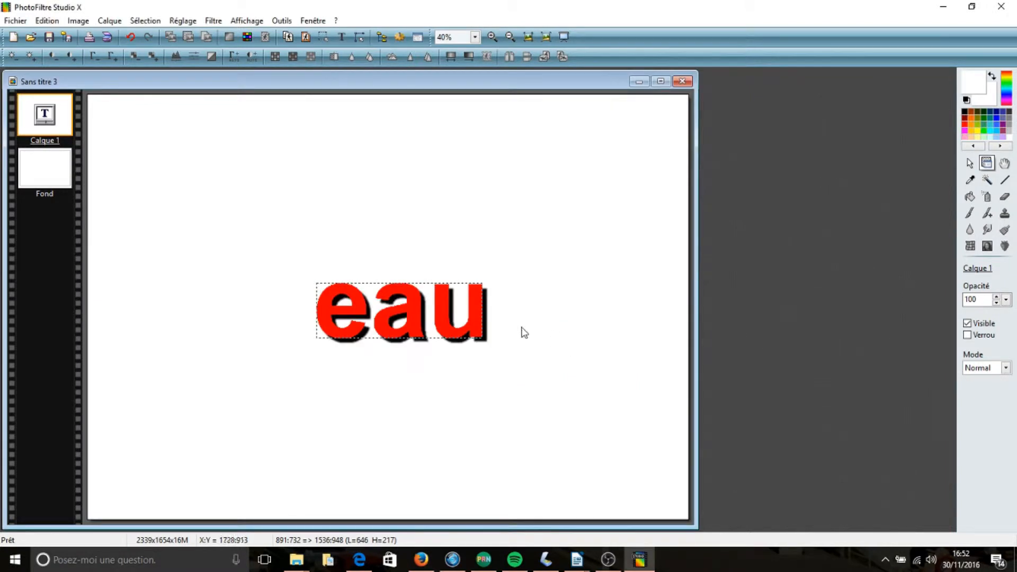
Move the "eau" text slightly higher on the canvas and turn off its drop shadow
left_click_drag(448, 321, 437, 284)
double_click(437, 284)
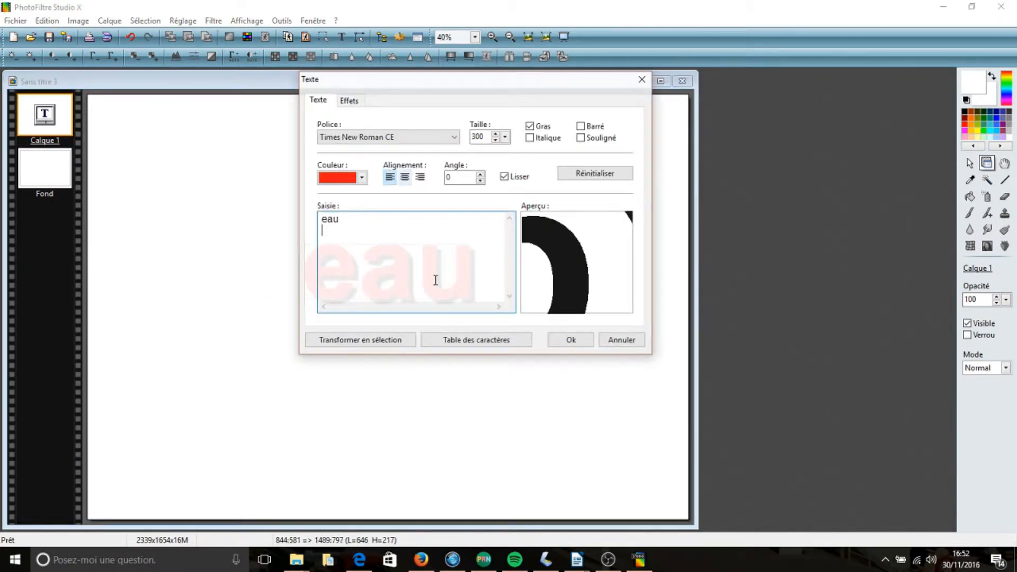
left_click(348, 101)
left_click(321, 168)
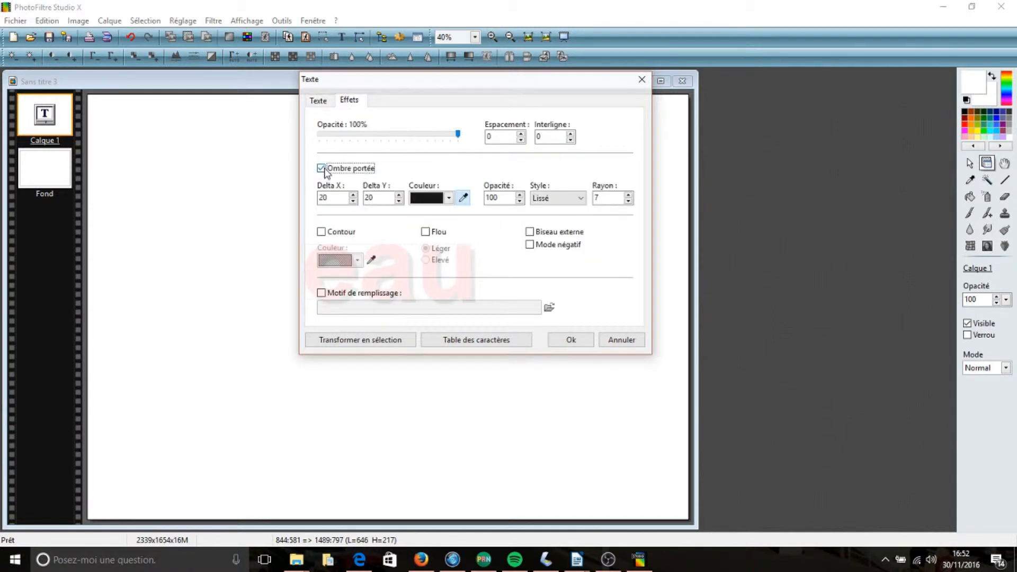
Enable the outline effect on the text and set its colour to dark blue (RGB 0, 0, 128)
left_click(321, 232)
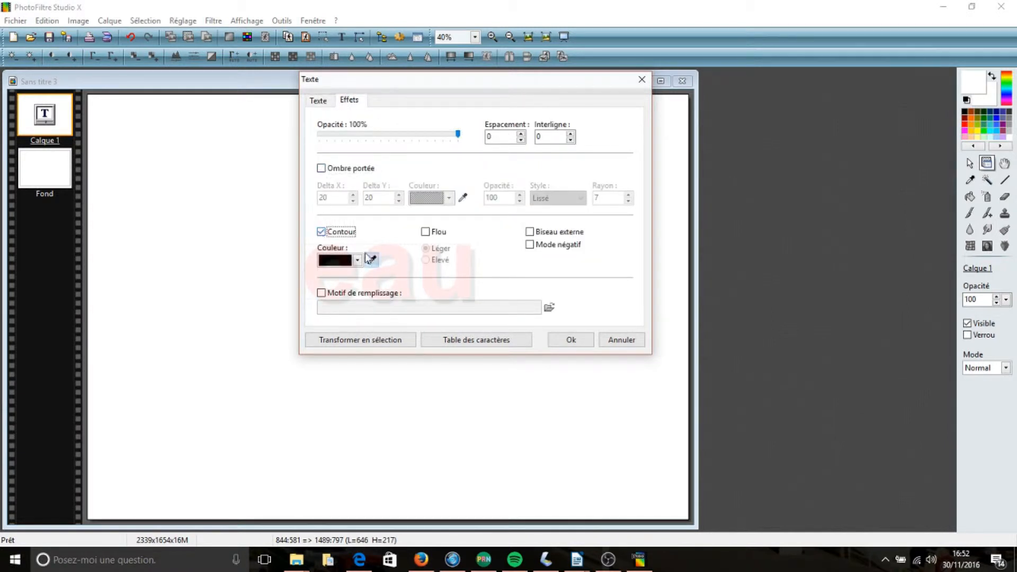
left_click(334, 261)
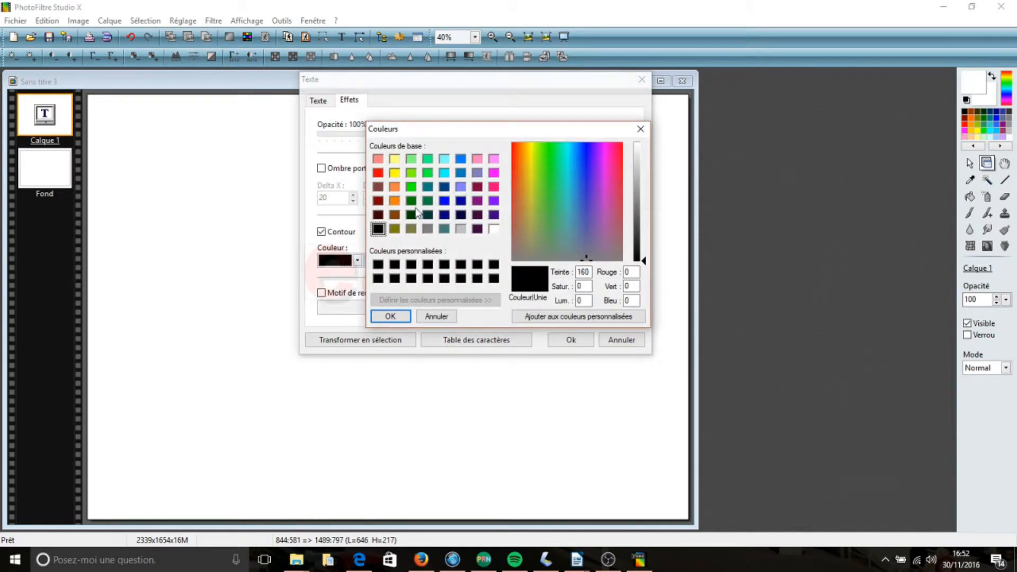
left_click(444, 214)
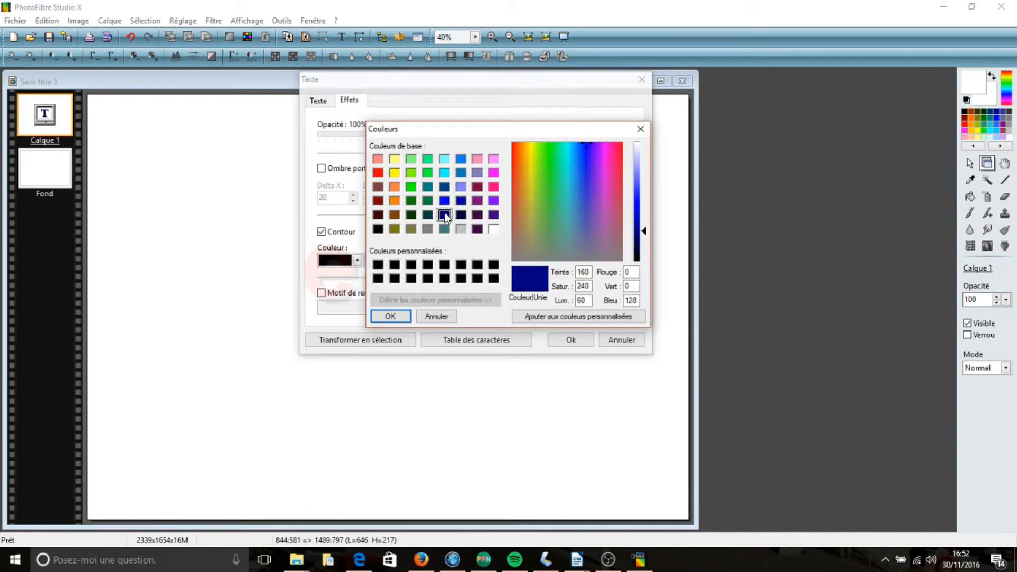
left_click(390, 316)
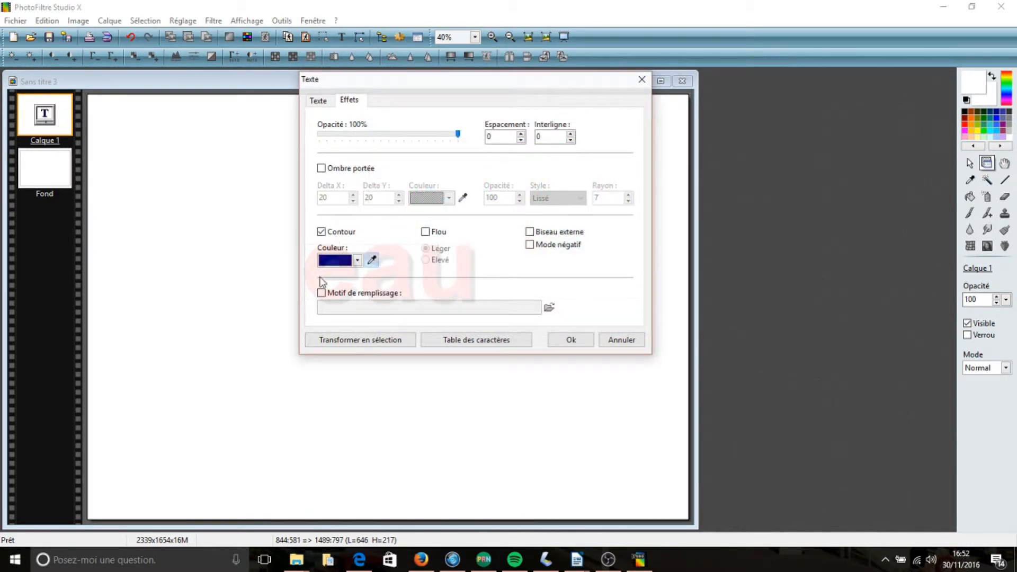
Enable the blur effect at the Elevé level and apply the effects to the "eau" text
left_click(425, 231)
left_click(426, 260)
left_click(425, 248)
left_click(427, 260)
left_click(570, 340)
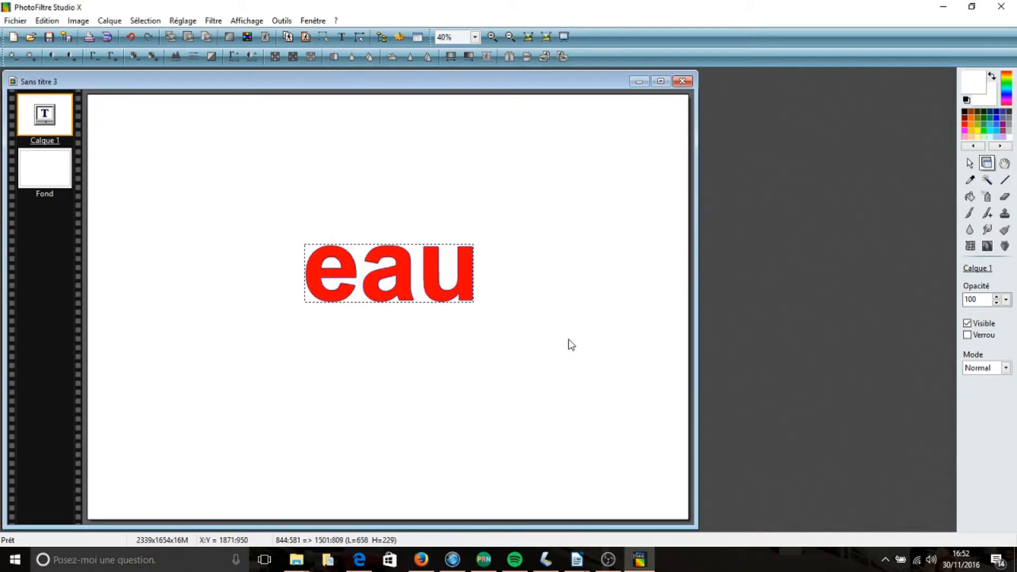
Enlarge the "eau" text layer to about 1335 × 454 pixels and reposition it near the middle of the canvas
right_click(432, 267)
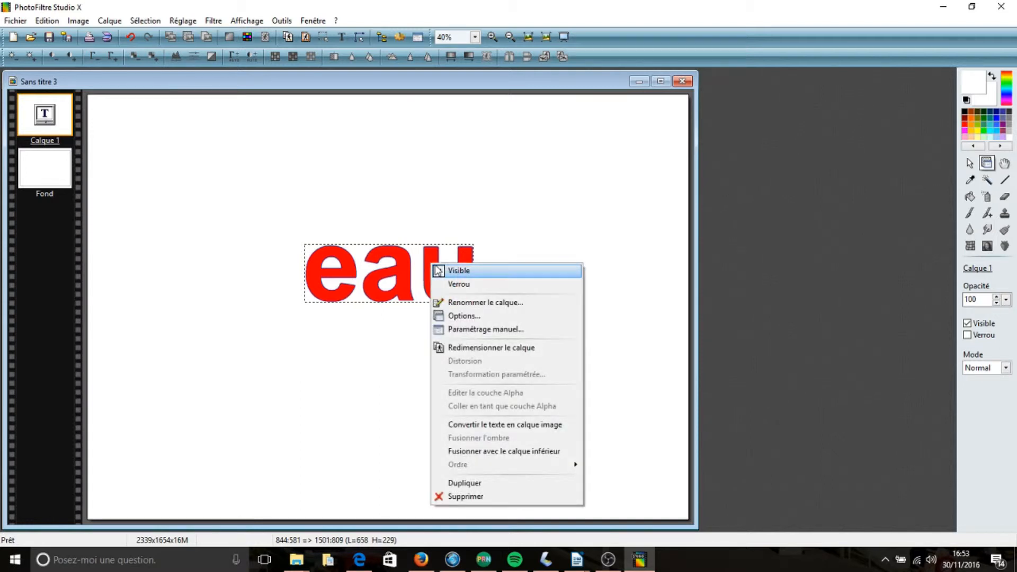
left_click(467, 348)
left_click_drag(477, 305, 649, 443)
left_click_drag(470, 267, 404, 259)
right_click(404, 260)
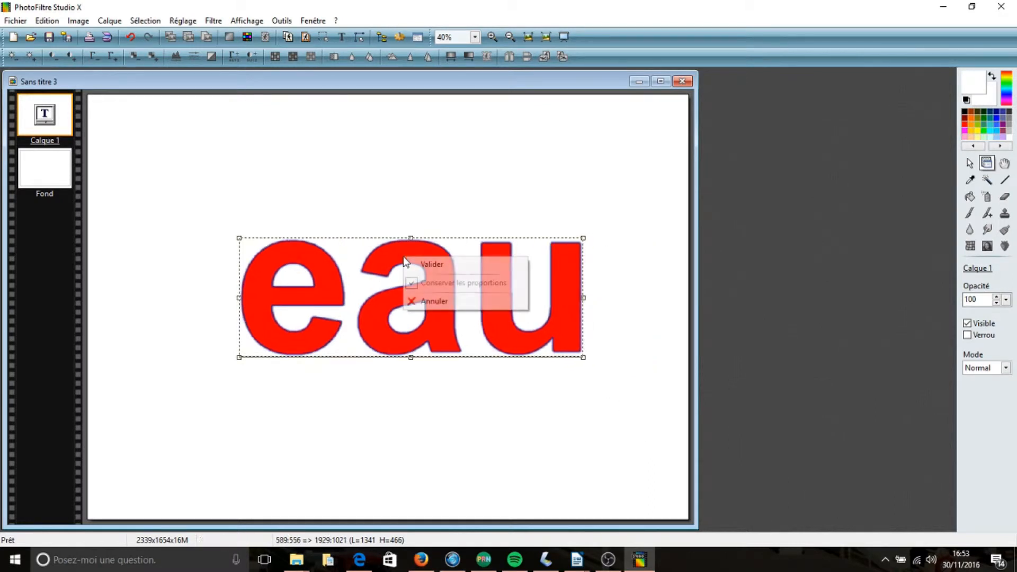
left_click(414, 264)
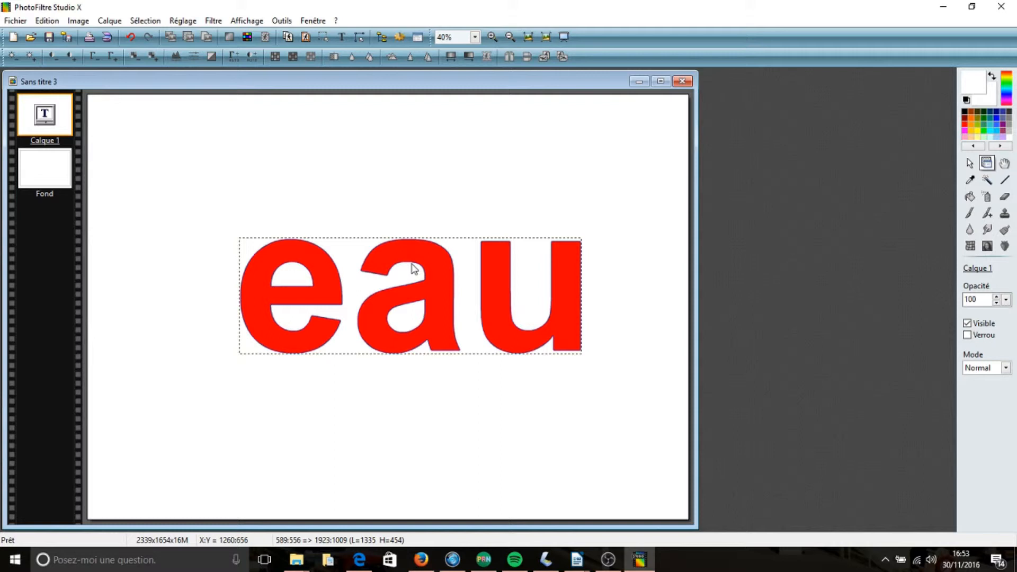
Fill the "eau" text with the Nature03 pattern and move the text slightly further left on the canvas
double_click(413, 257)
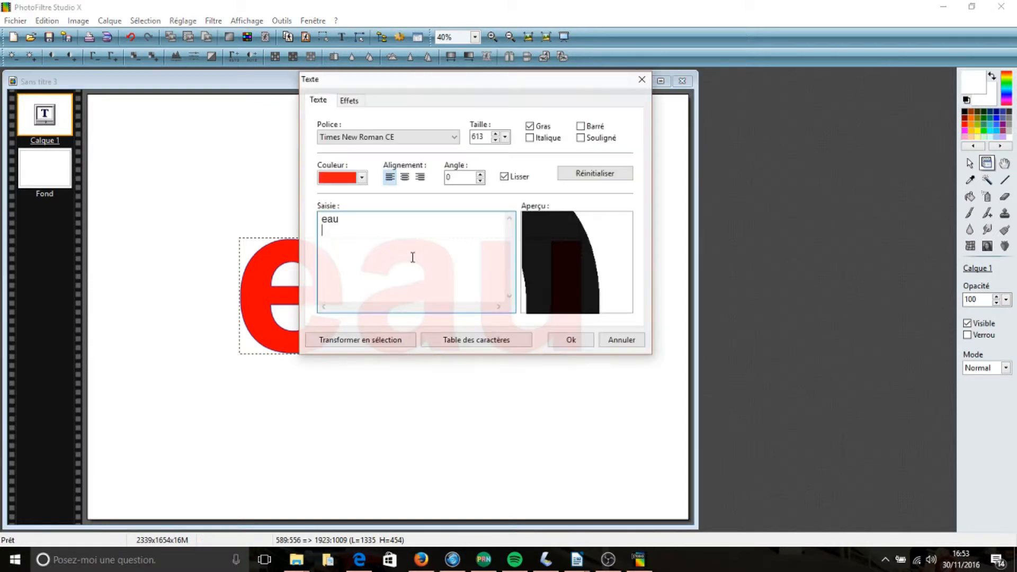
left_click(349, 100)
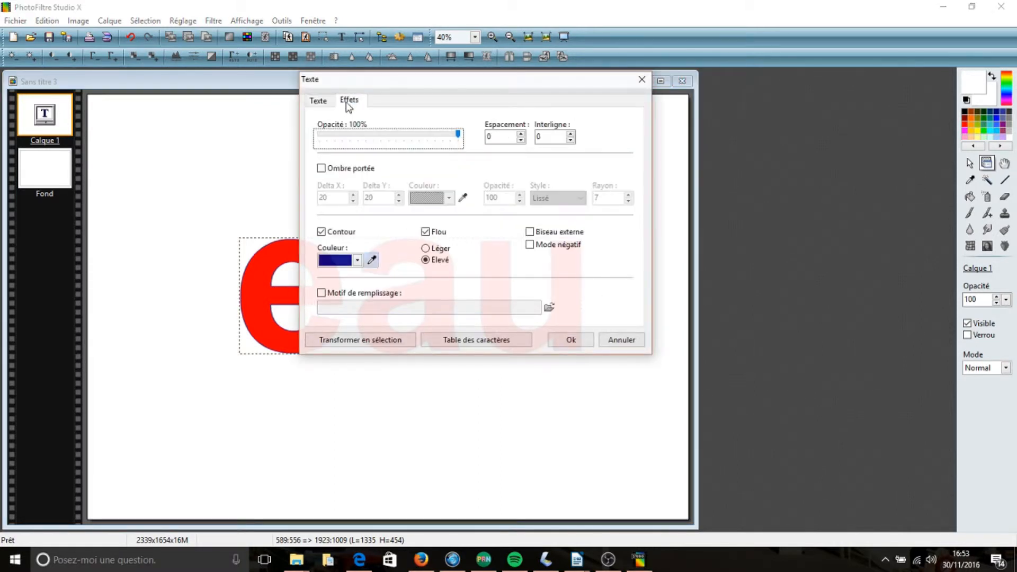
left_click(322, 294)
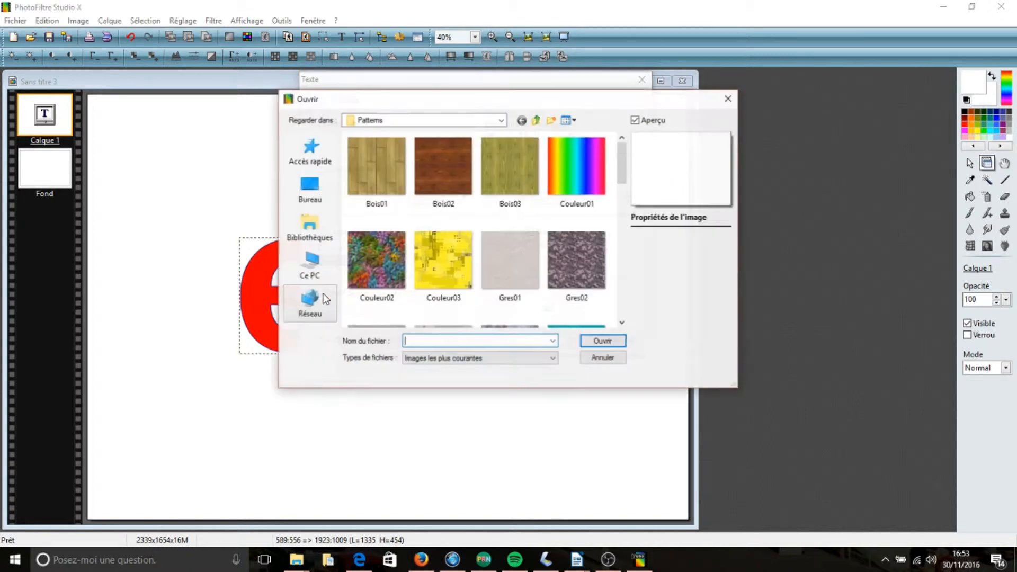
left_click_drag(625, 180, 619, 247)
left_click(450, 224)
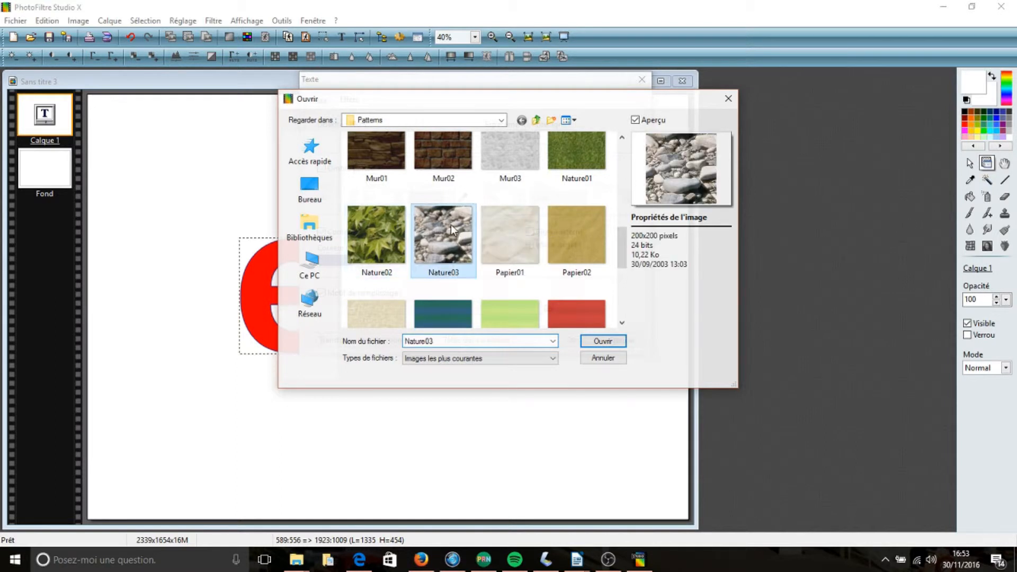
left_click(603, 342)
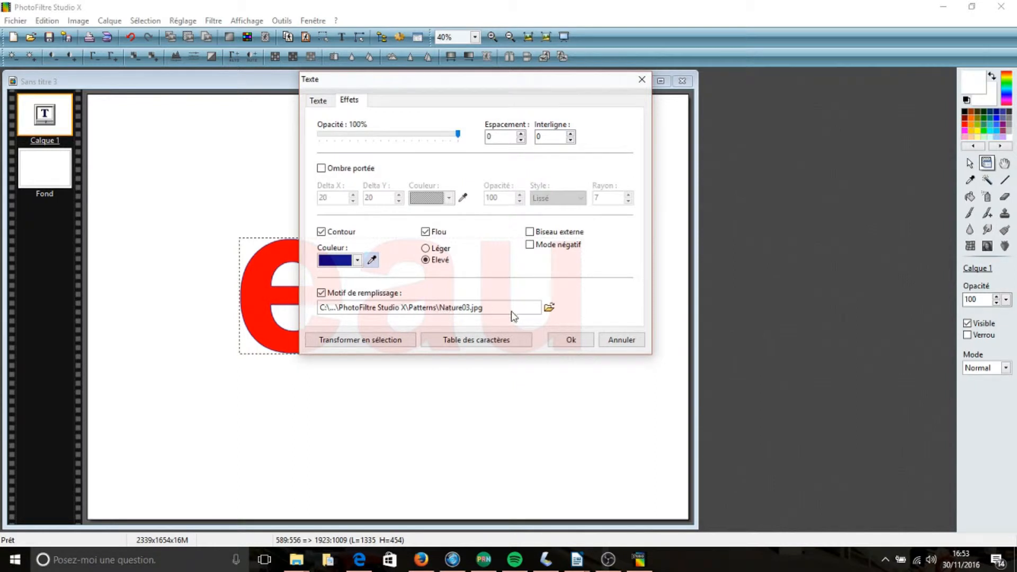
left_click(565, 340)
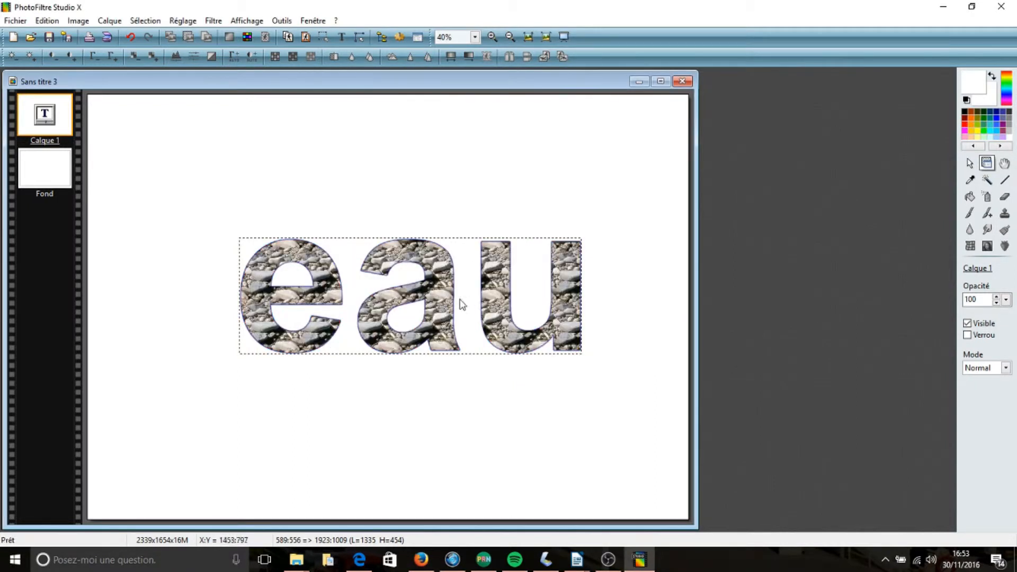
left_click_drag(437, 289, 413, 327)
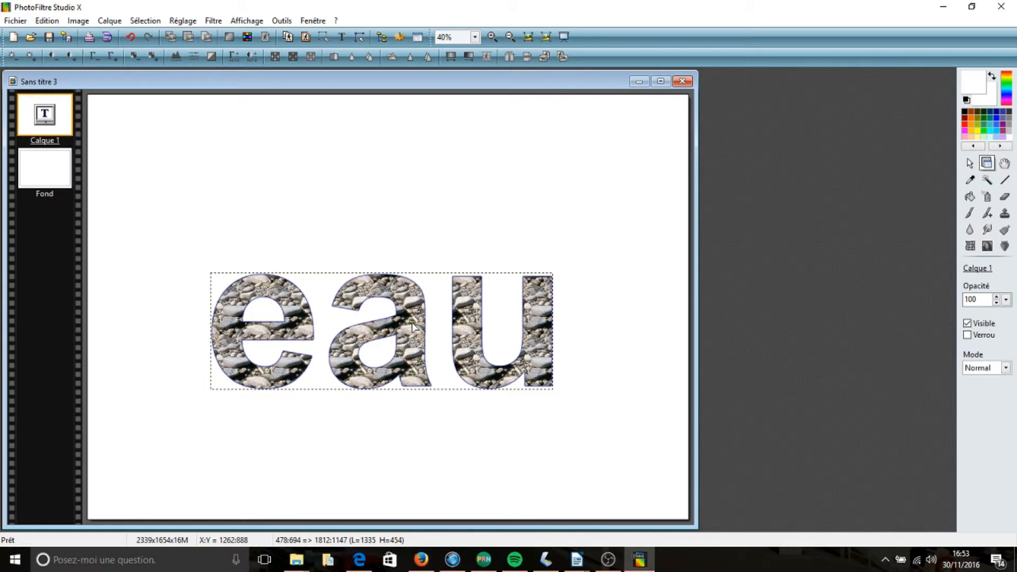
left_click_drag(413, 326, 390, 285)
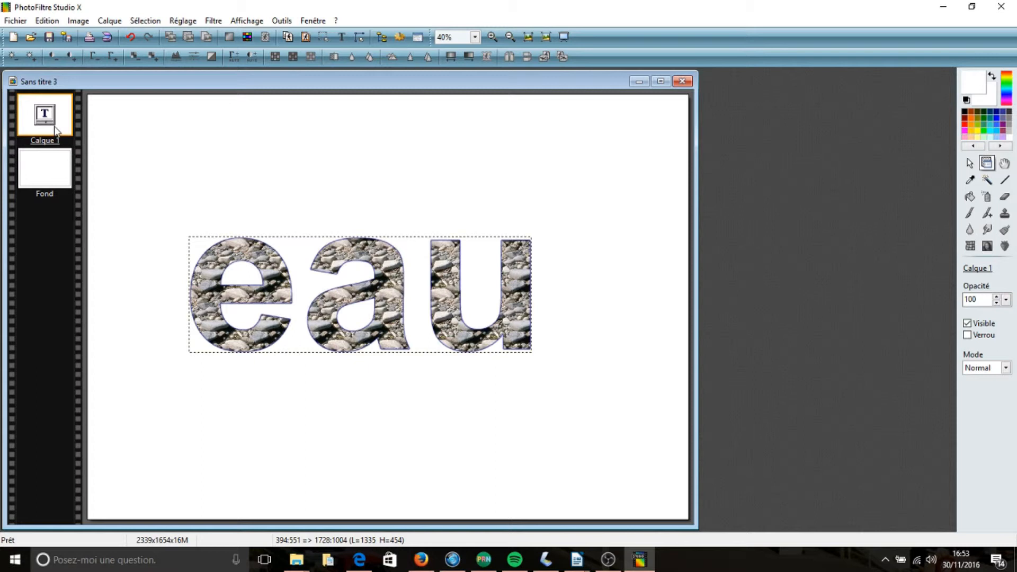
Open the images rosée.jpg and Usine.jpg from the "mot image" folder, inside PEDAGOGIE ARTS PLASTIQUES, "cycle central 4ème"
left_click(31, 38)
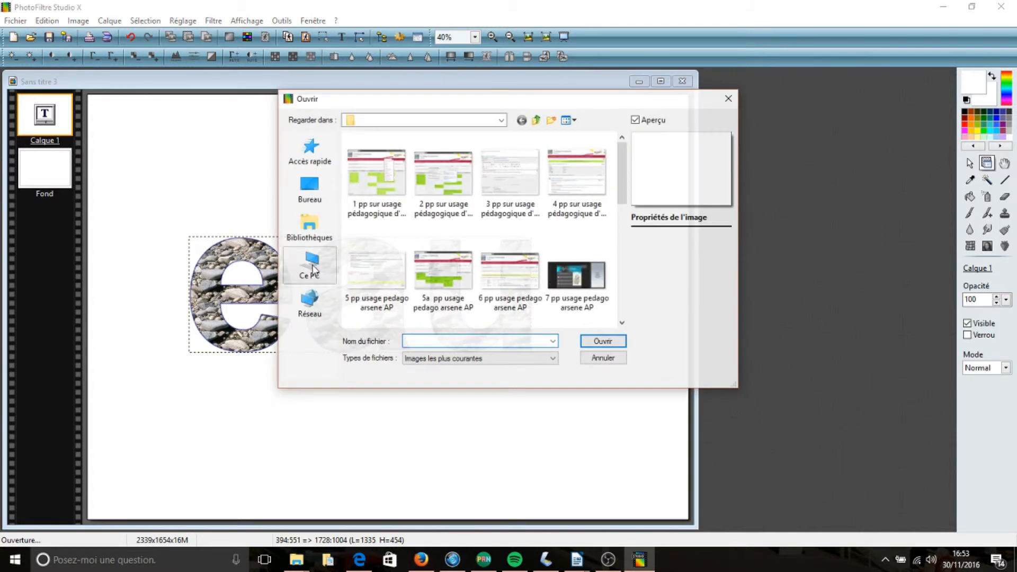
left_click(312, 269)
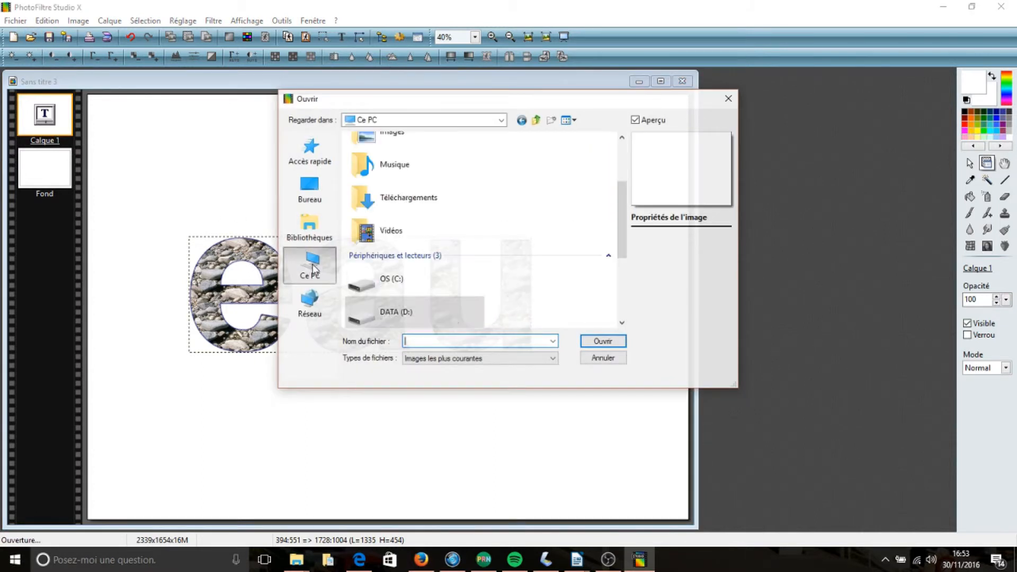
double_click(454, 310)
double_click(371, 153)
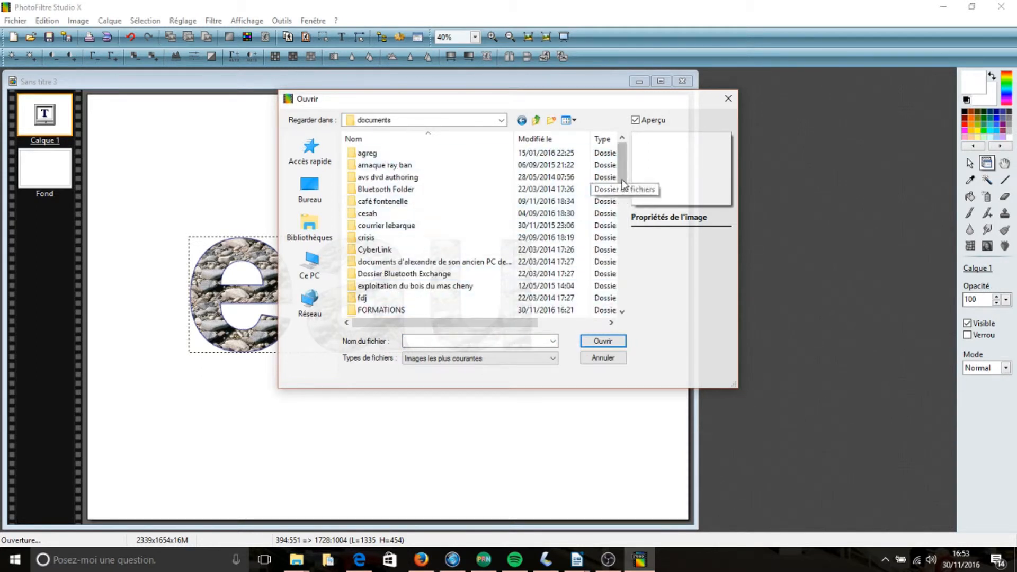
scroll(622, 179, "down", 6)
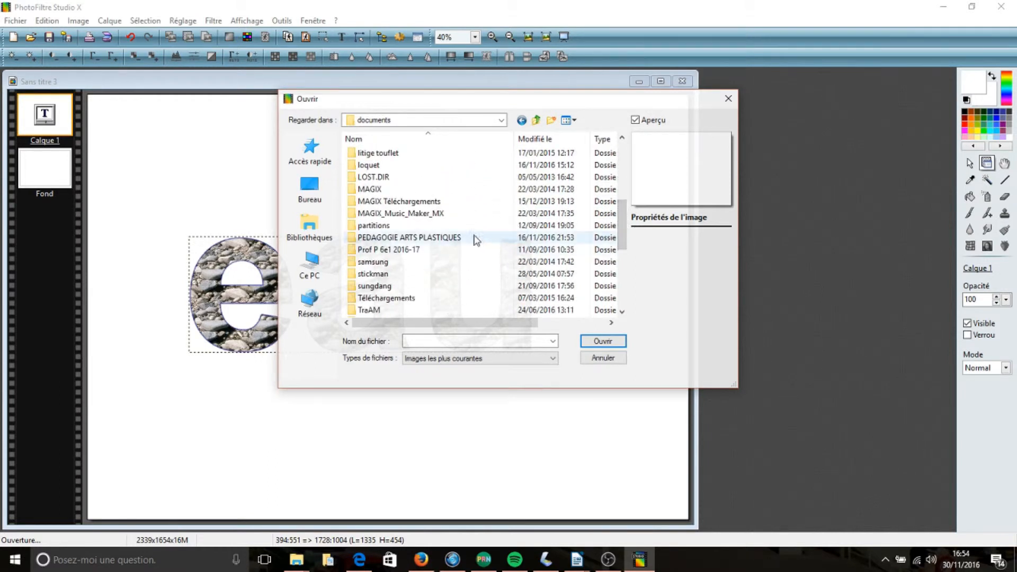
double_click(476, 239)
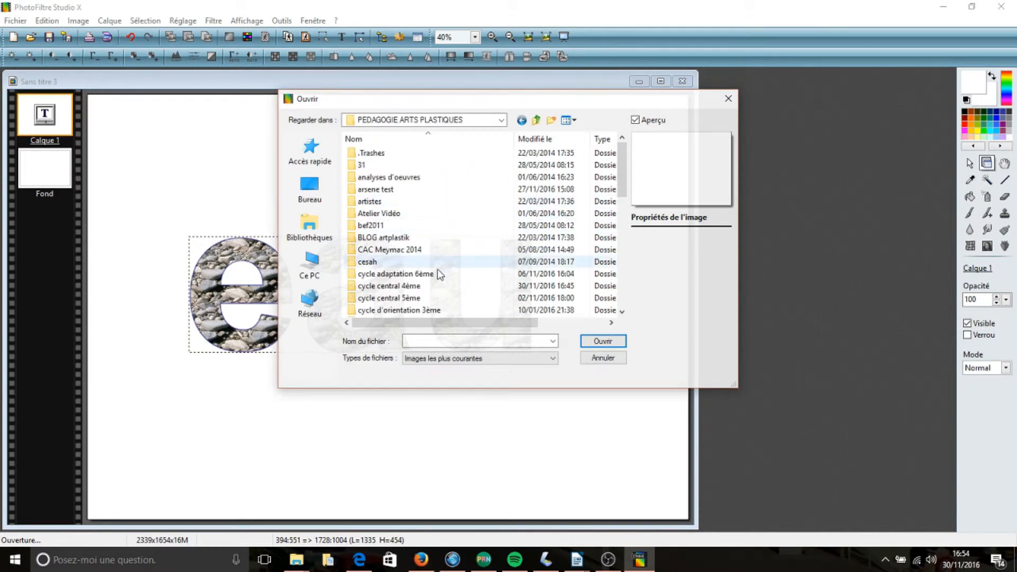
double_click(421, 286)
left_click_drag(622, 159, 626, 249)
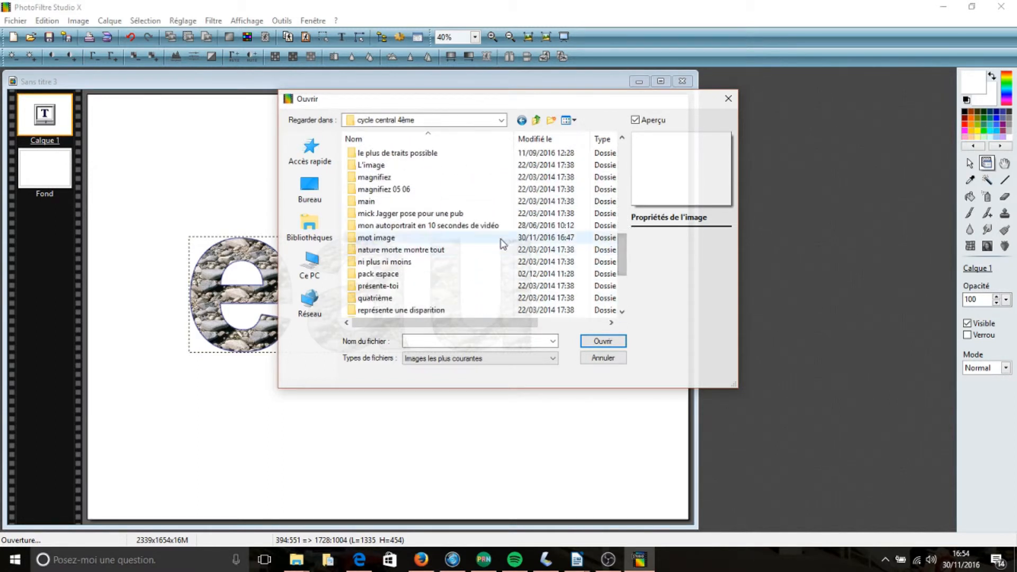
double_click(444, 239)
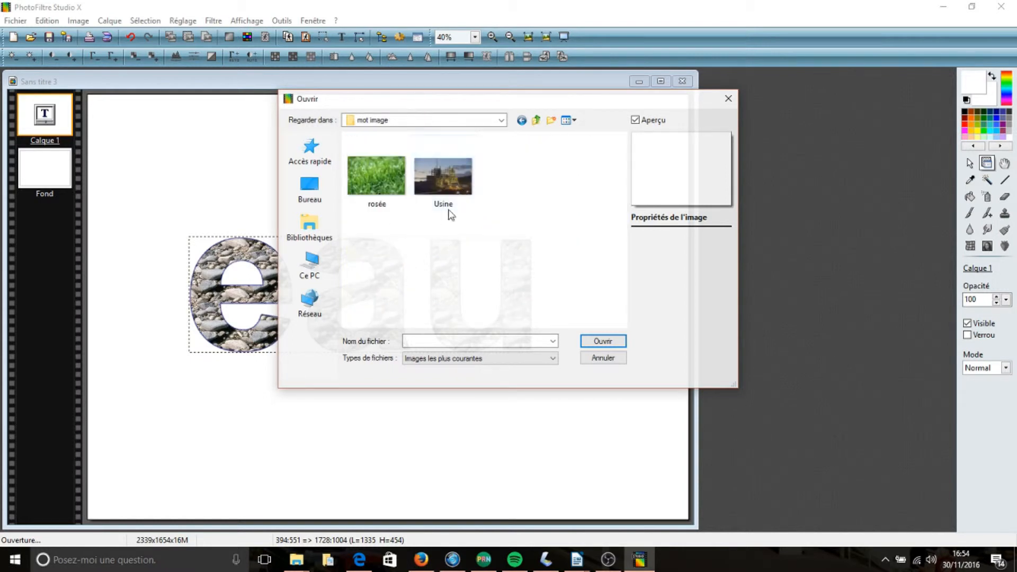
left_click_drag(454, 246, 372, 152)
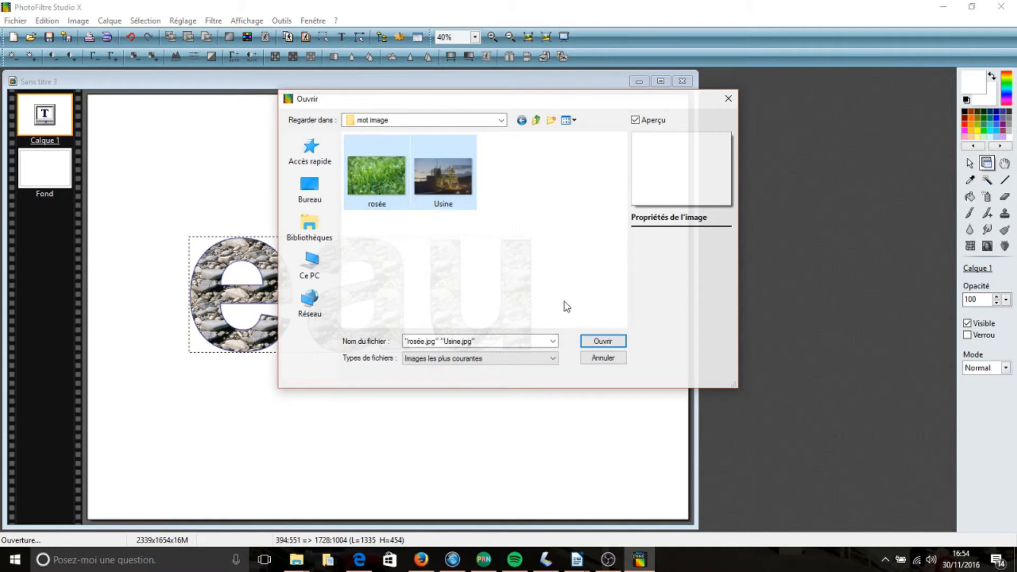
left_click(602, 341)
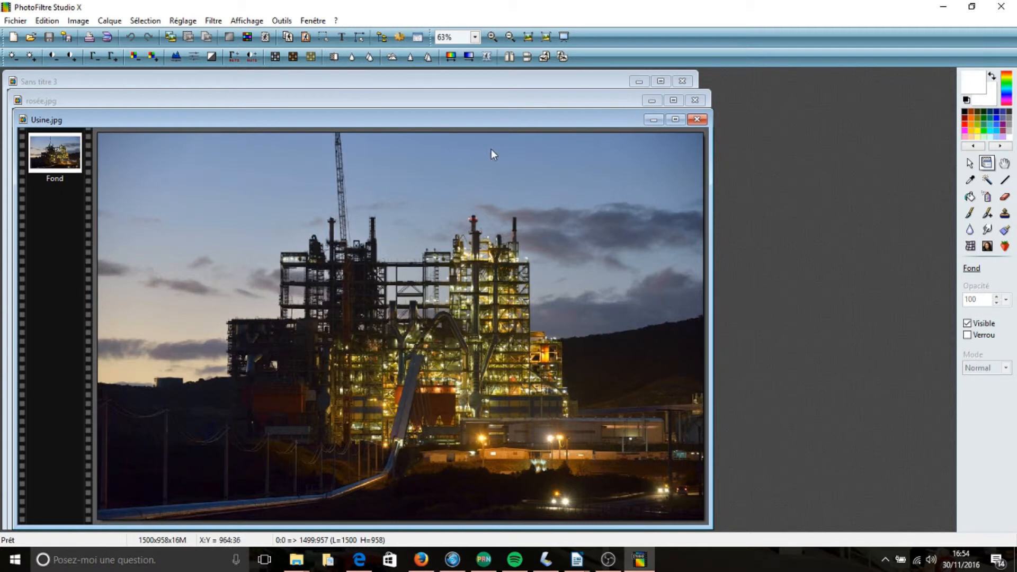
Shift the Usine.jpg window so the text image stays reachable behind it, and copy the whole factory picture
left_click_drag(582, 120, 638, 95)
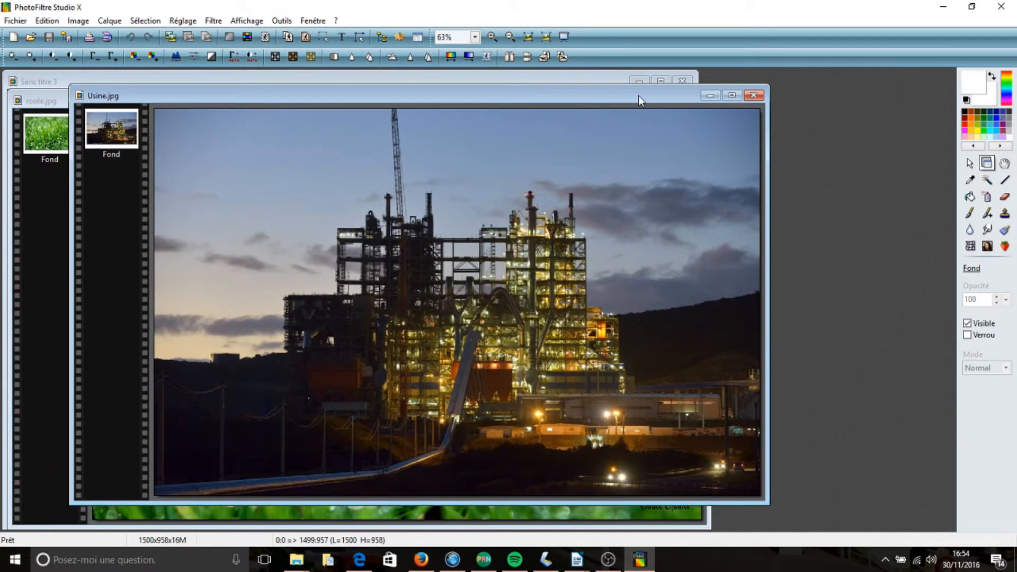
left_click(618, 82)
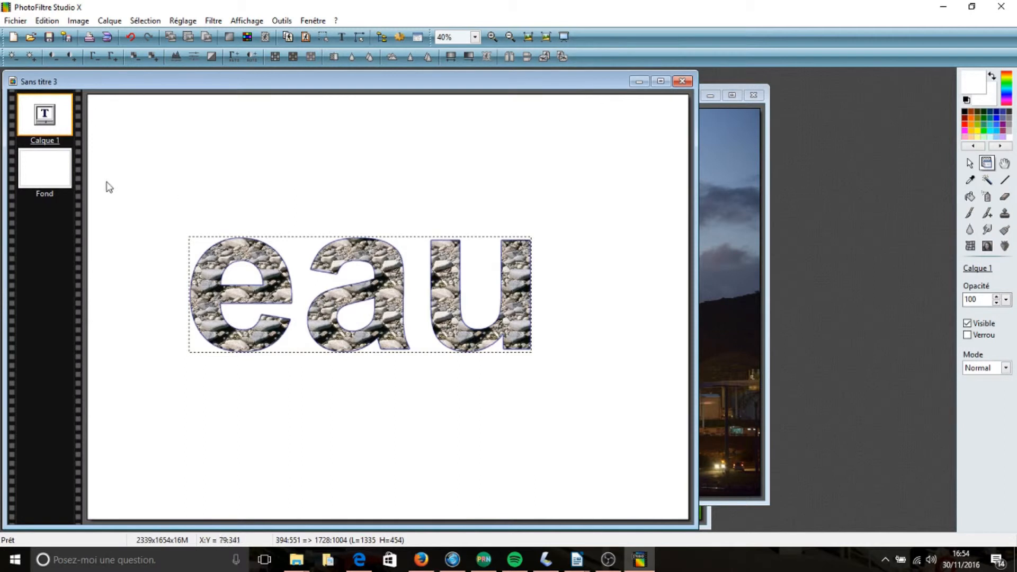
left_click(736, 142)
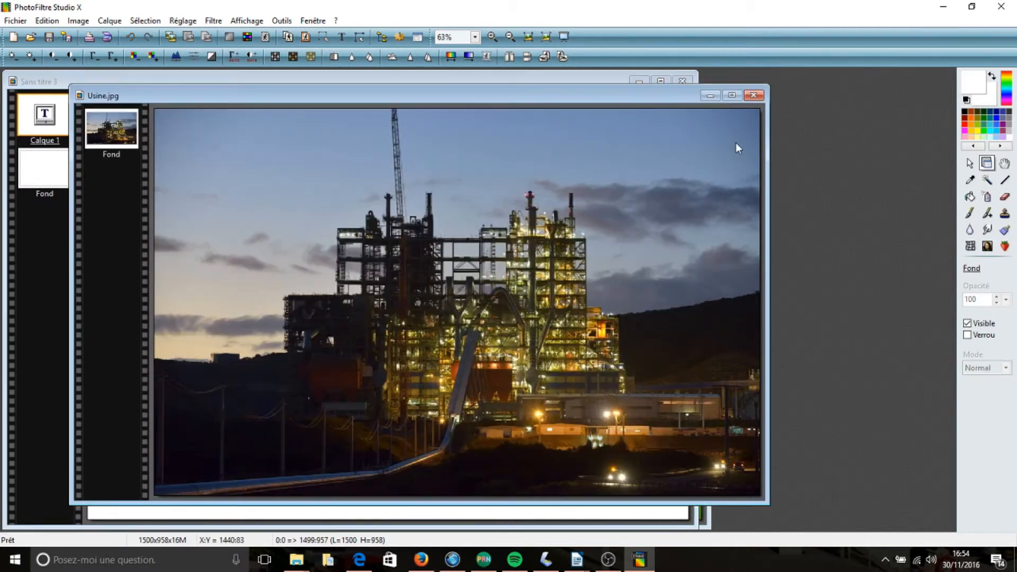
right_click(641, 157)
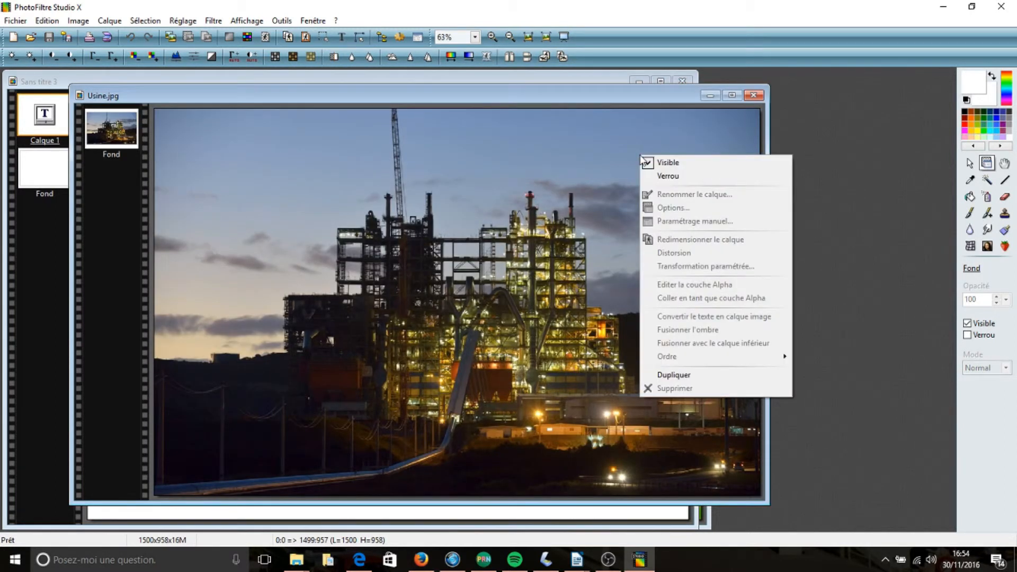
left_click(970, 162)
left_click(969, 163)
right_click(730, 210)
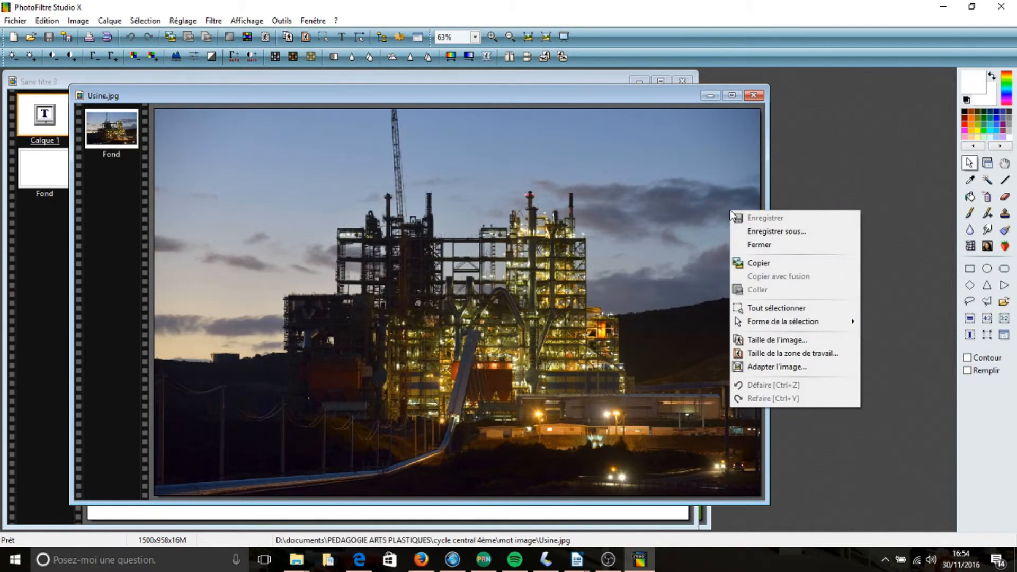
left_click(758, 262)
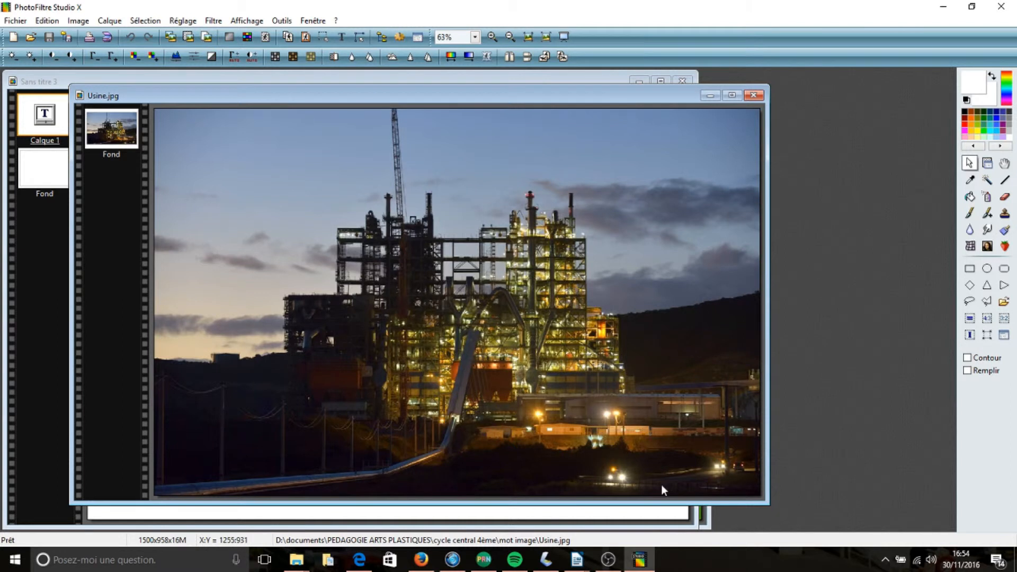
Paste the factory picture directly above the Fond layer of the text image and position it behind the "eau" text
left_click(655, 513)
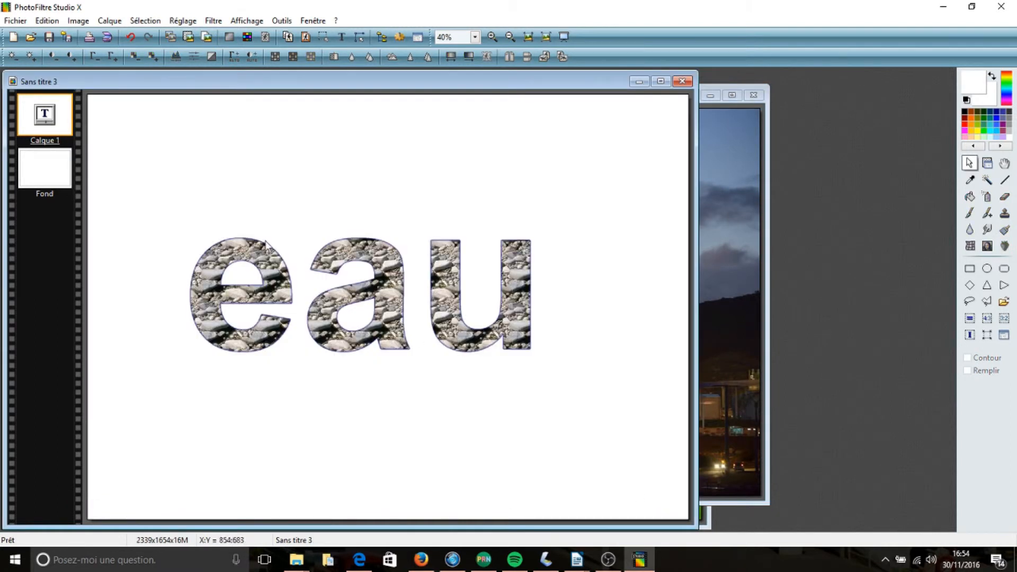
left_click(37, 171)
right_click(134, 146)
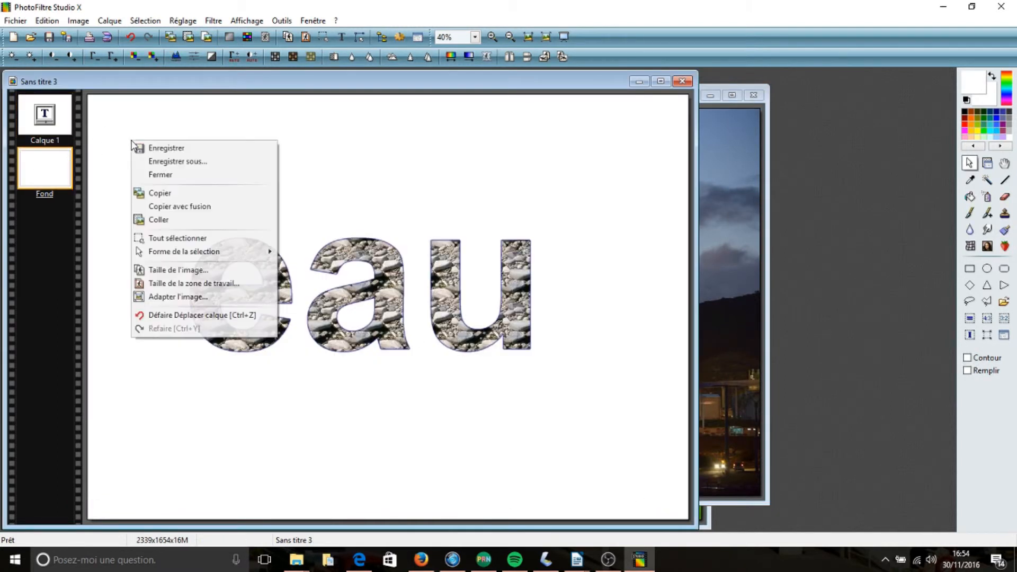
left_click(159, 208)
left_click_drag(234, 203, 213, 192)
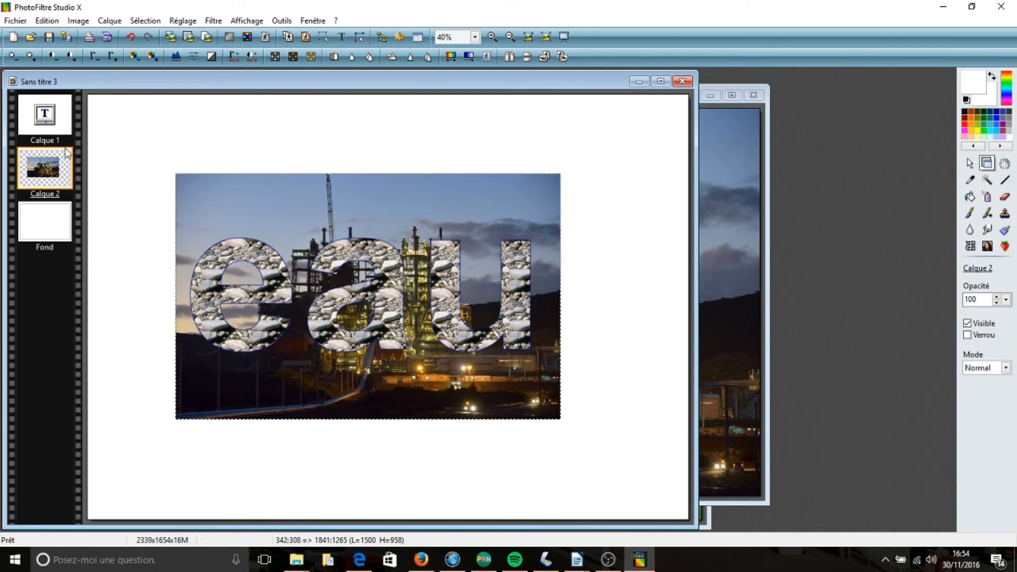
left_click(61, 110)
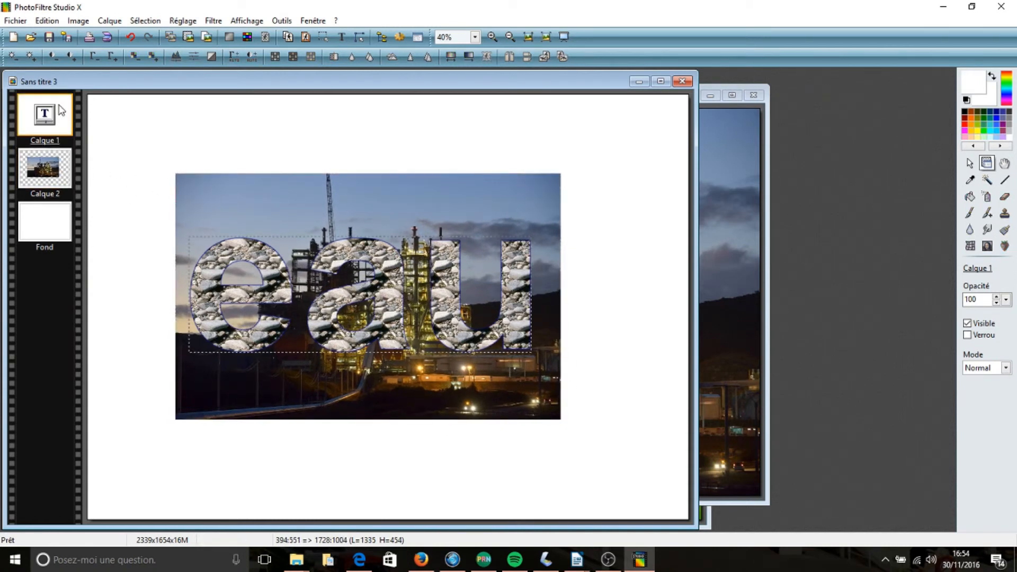
left_click(55, 168)
left_click(53, 212)
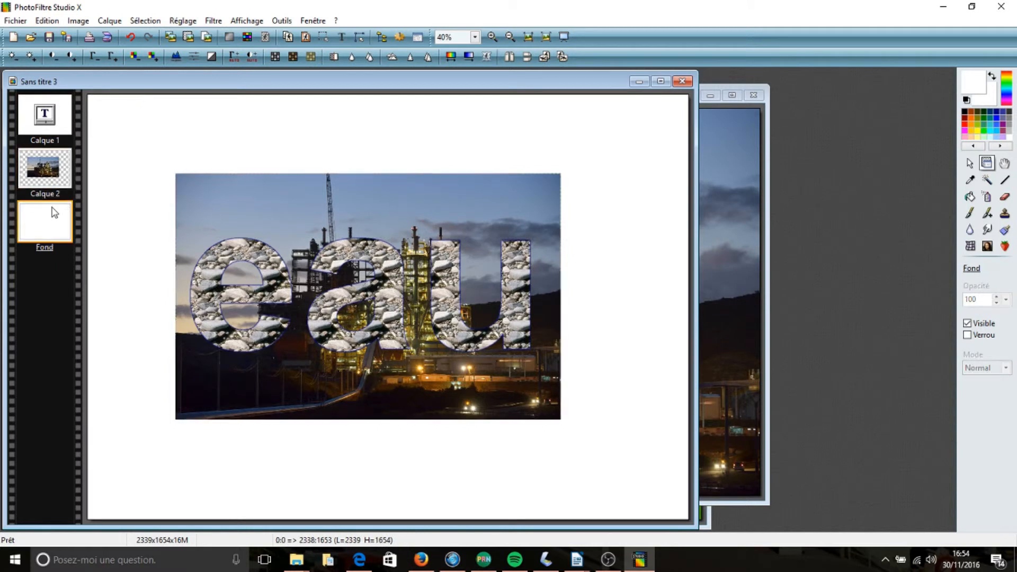
Resize the factory picture layer so that it covers the entire canvas
left_click(247, 189)
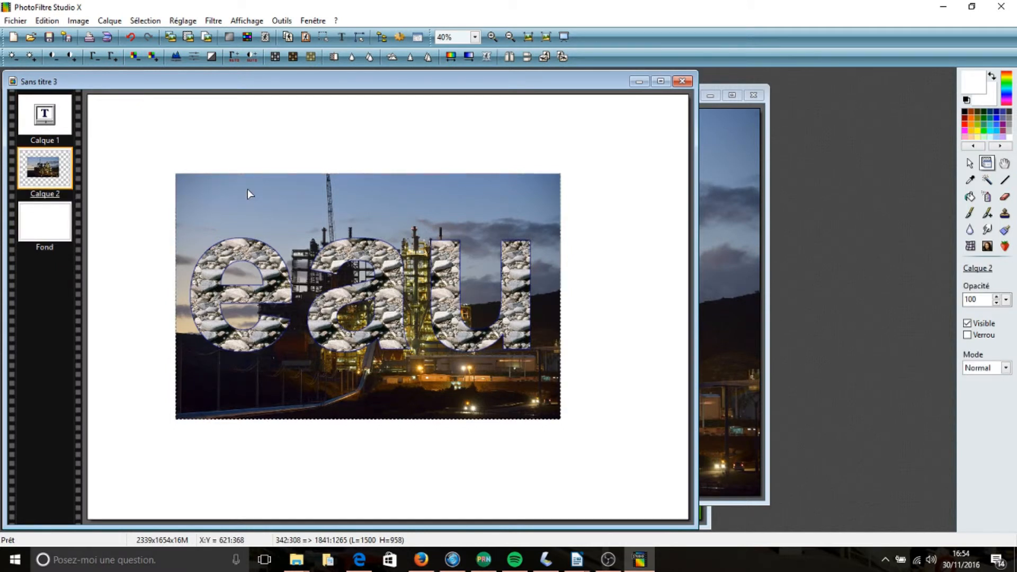
right_click(249, 193)
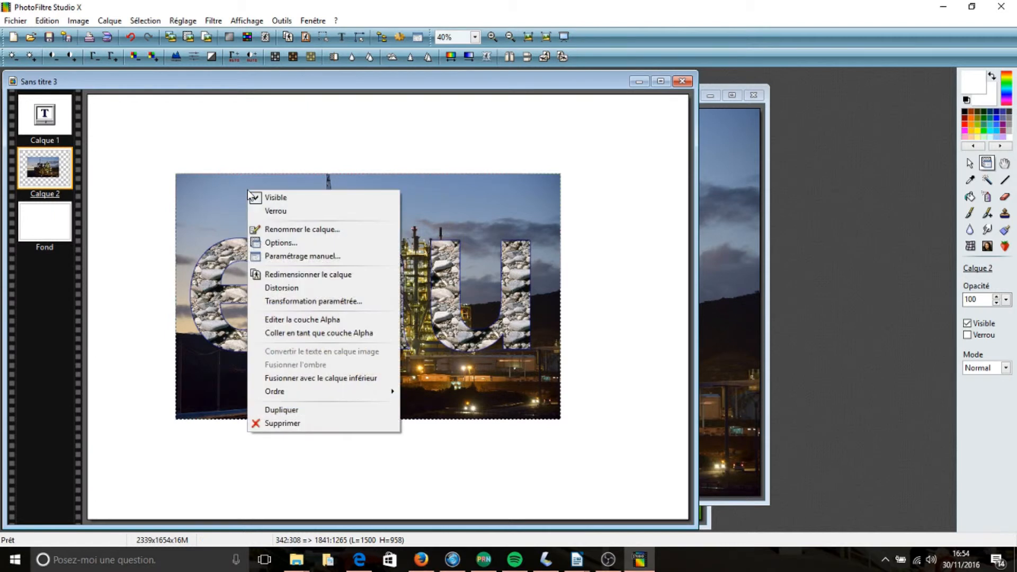
left_click(301, 275)
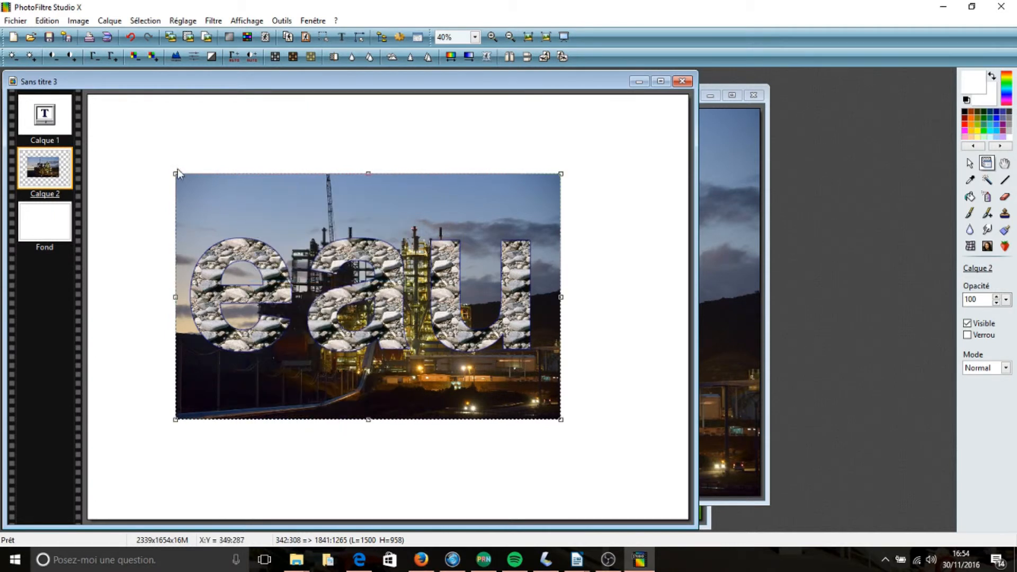
left_click_drag(176, 173, 88, 97)
left_click_drag(563, 422, 690, 548)
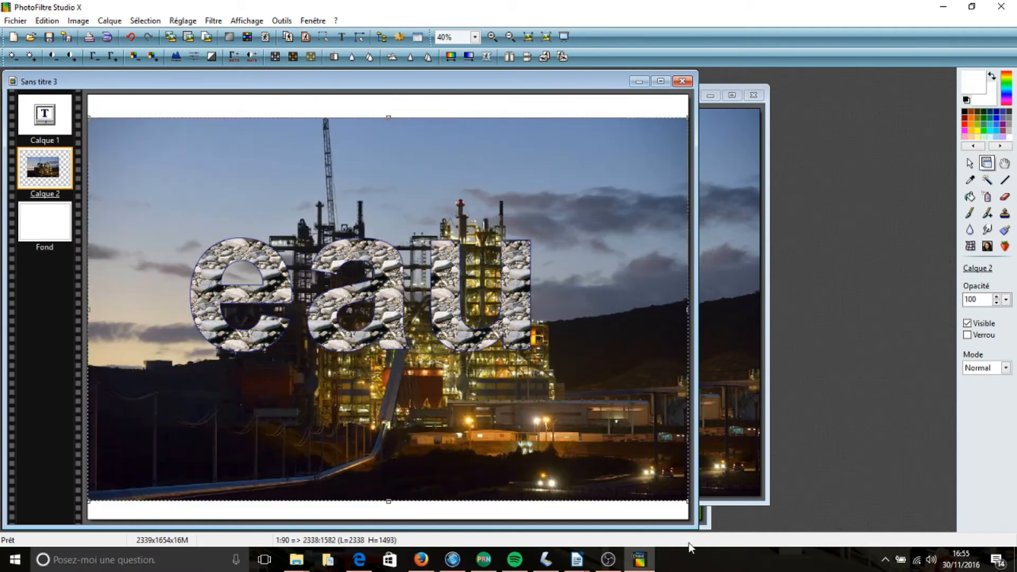
left_click_drag(389, 117, 388, 94)
left_click_drag(412, 498, 411, 520)
Finish resizing the factory picture layer and move the "eau" text slightly lower over the factory
mouse_move(394, 295)
left_mouse_down()
mouse_move(363, 295)
mouse_move(393, 243)
mouse_move(489, 164)
mouse_move(503, 193)
mouse_move(423, 159)
mouse_move(388, 159)
mouse_move(348, 254)
mouse_move(366, 258)
mouse_move(383, 295)
left_mouse_up()
right_click(406, 210)
left_click(421, 214)
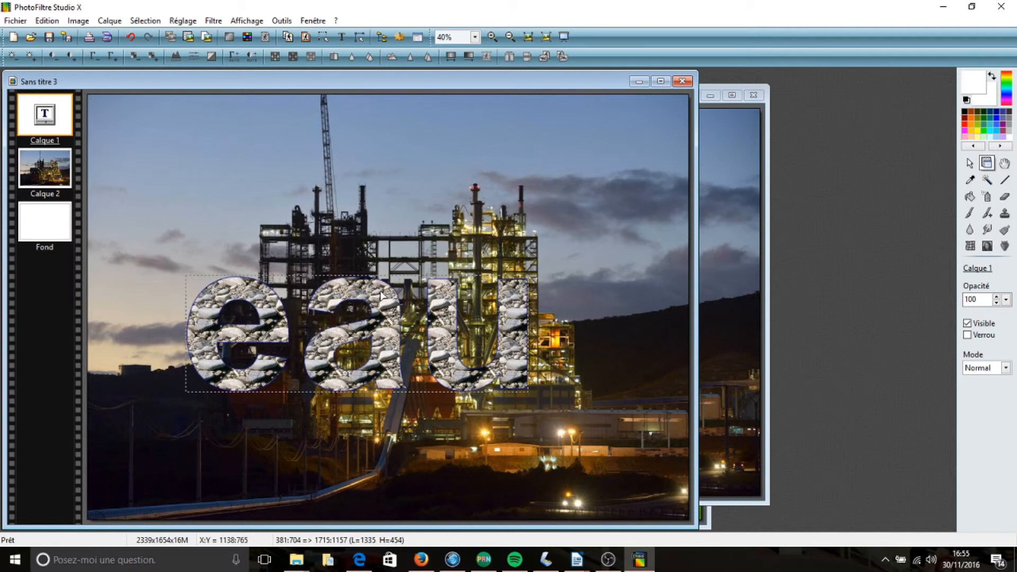
Transform the outline of the "eau" text into a selection
right_click(382, 295)
double_click(365, 291)
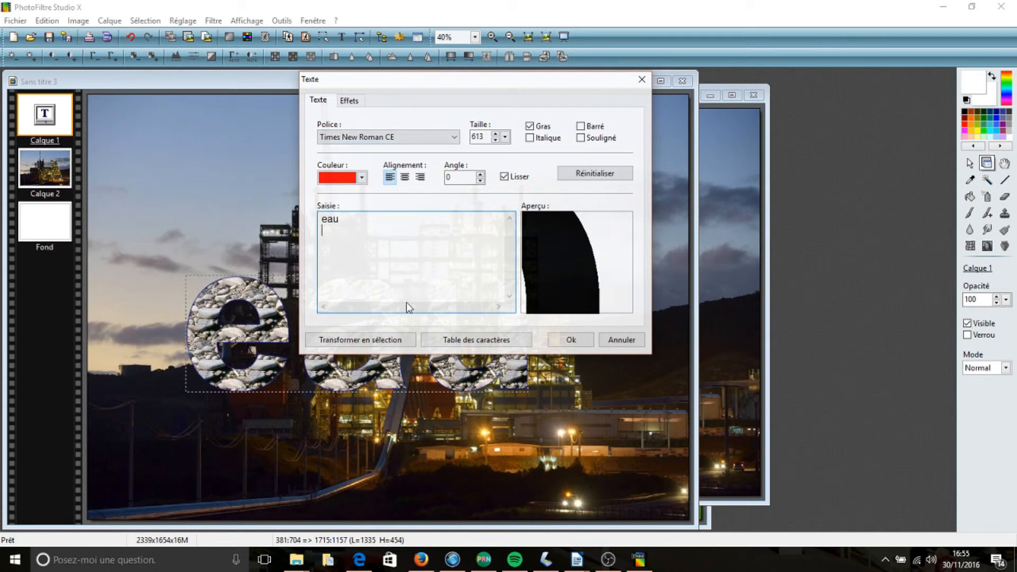
left_click(387, 343)
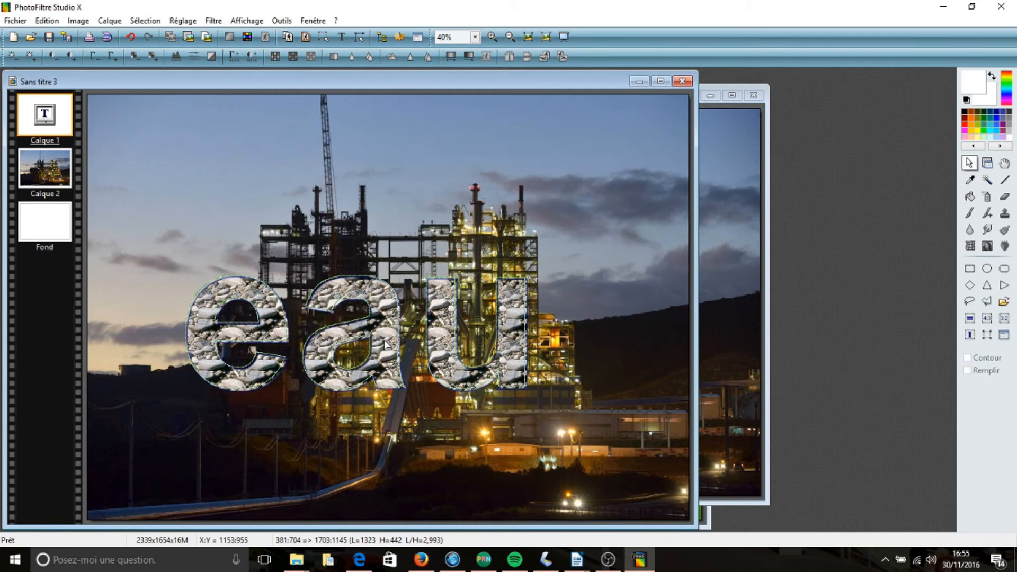
Move the "eau" selection outline below the stone-textured text, over the lit buildings at the foot of the factory picture
right_click(380, 304)
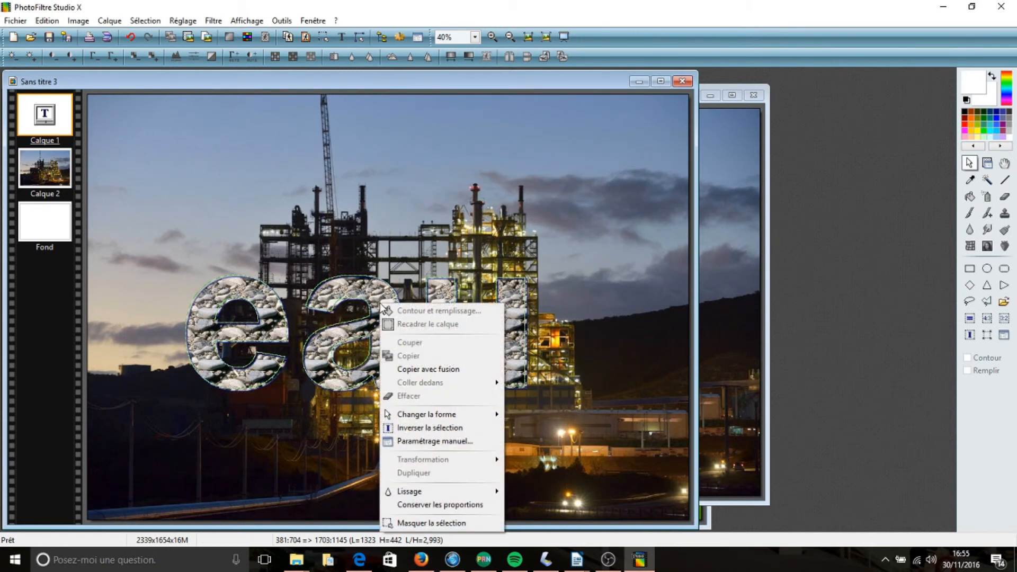
key("Escape")
left_click_drag(362, 286, 467, 407)
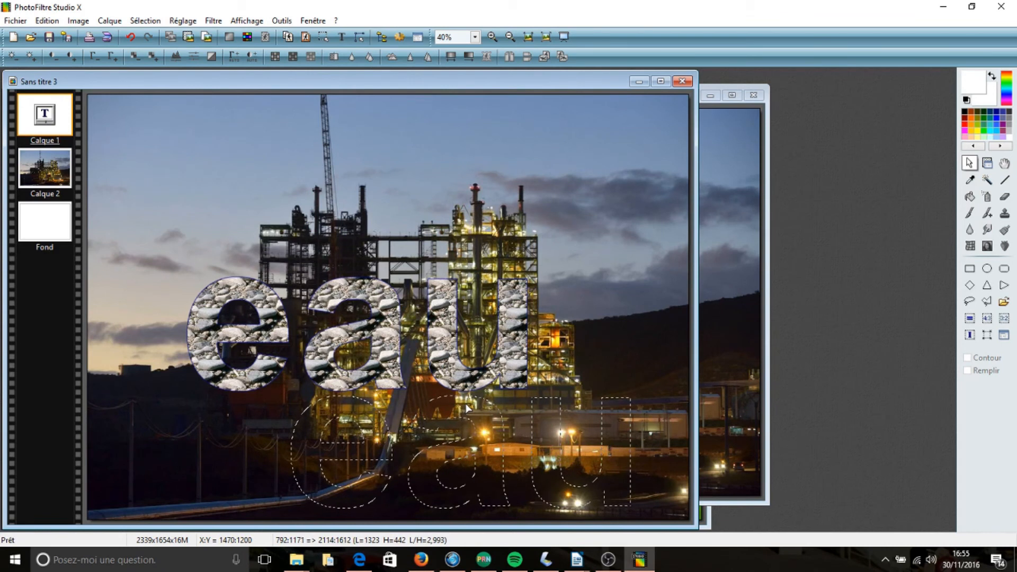
Copy the part of the factory picture layer inside the "eau" selection and paste it as a new layer
left_click(50, 172)
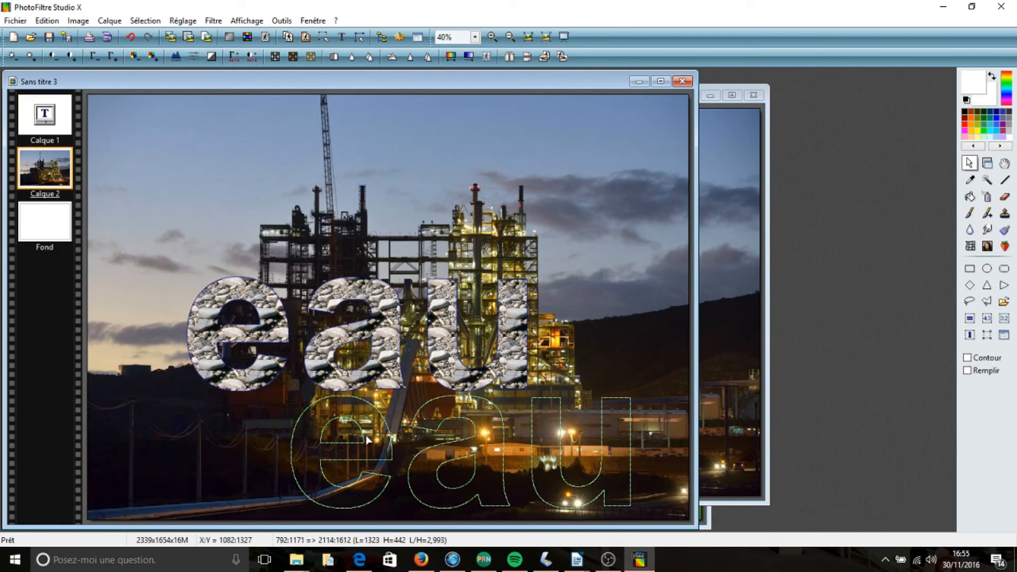
right_click(429, 415)
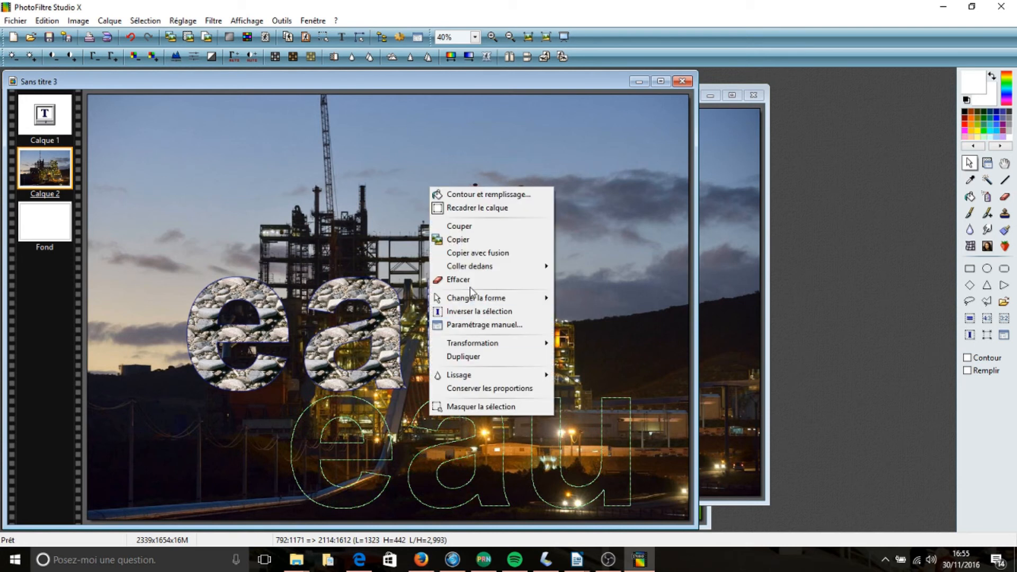
left_click(465, 241)
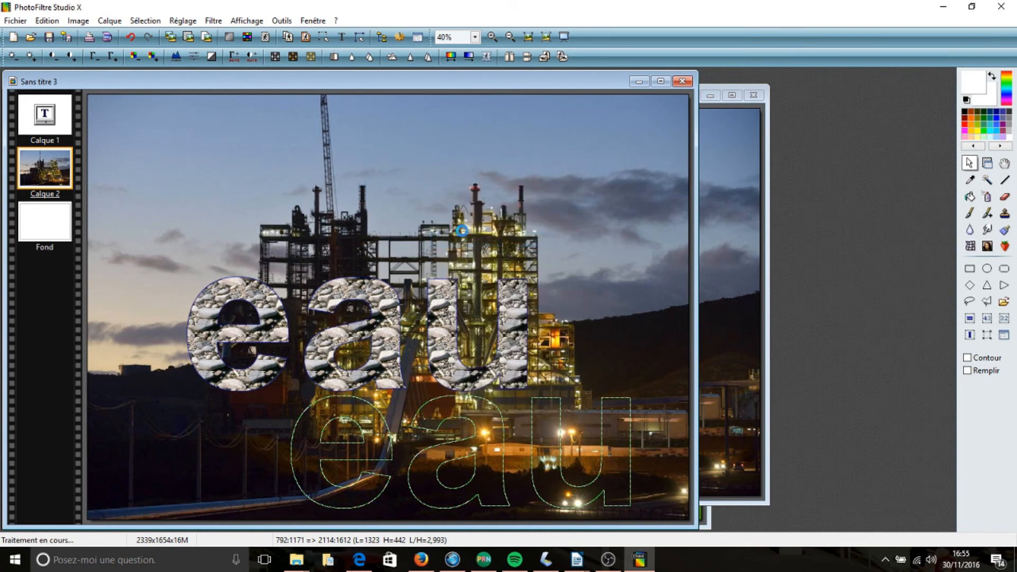
right_click(422, 135)
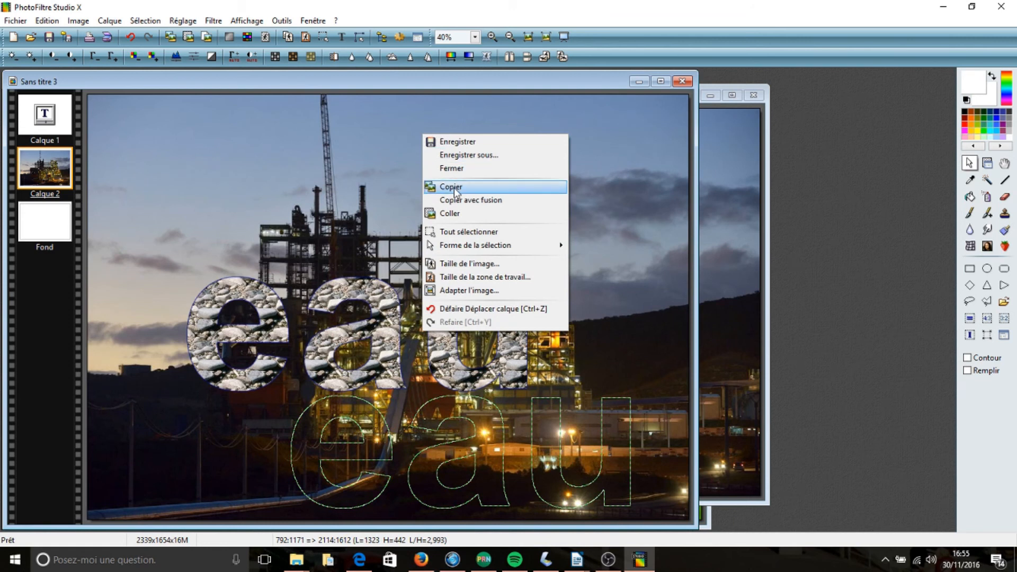
left_click(457, 213)
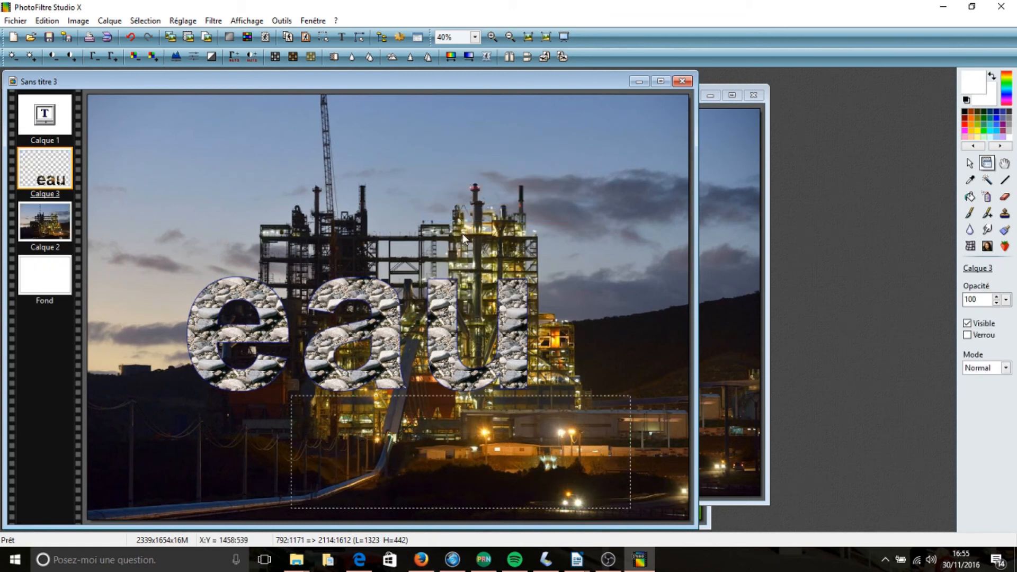
Move the pasted factory-filled "eau" layer to the upper-left area of the canvas, above the stone-textured text
left_click_drag(469, 427, 470, 382)
left_click(469, 453)
left_click_drag(470, 453, 272, 178)
Shift the factory picture layer slightly and move the "eau" lettering further right over it
left_click_drag(334, 373, 336, 486)
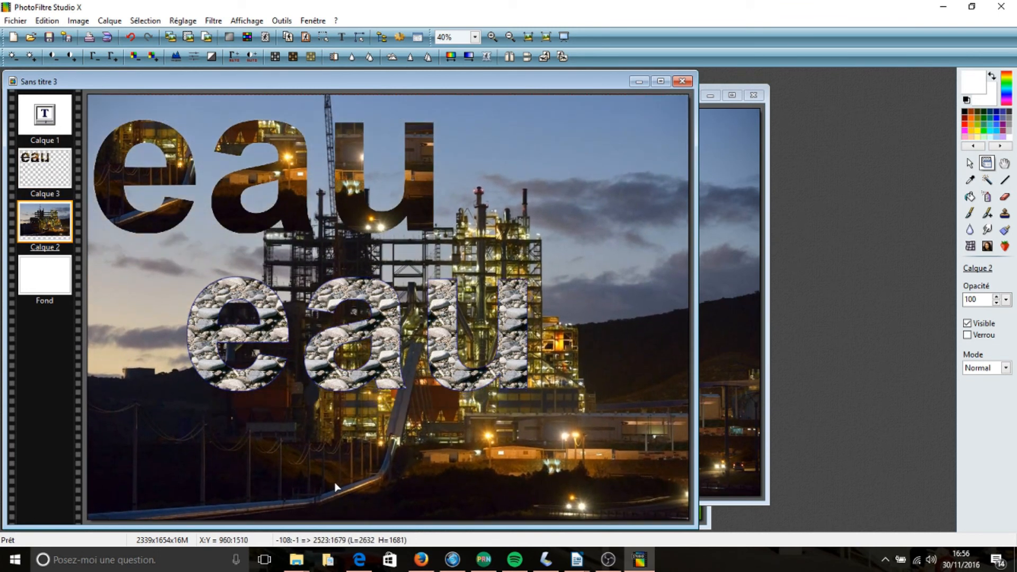
left_click_drag(366, 312, 424, 310)
left_click_drag(388, 218, 534, 223)
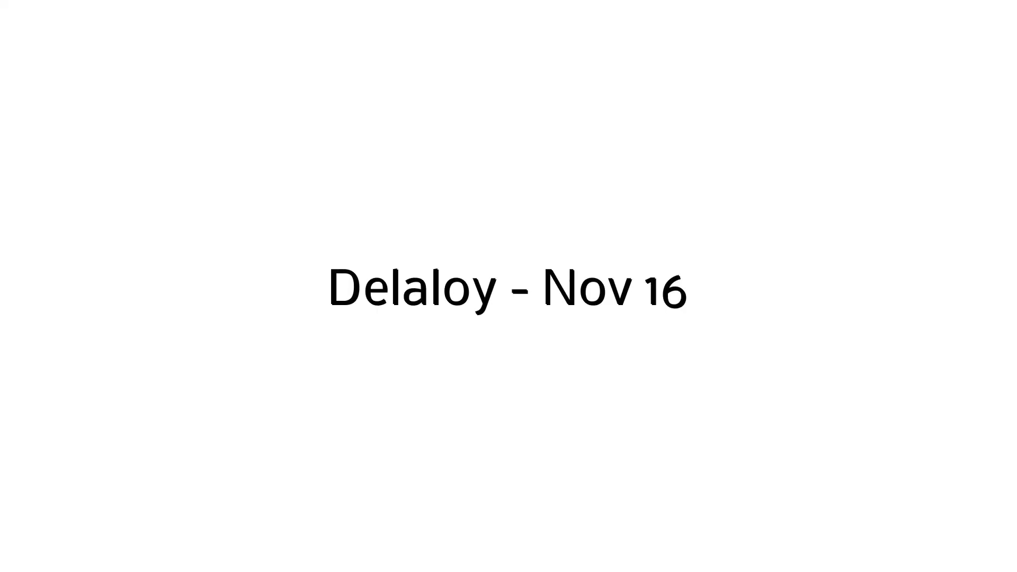